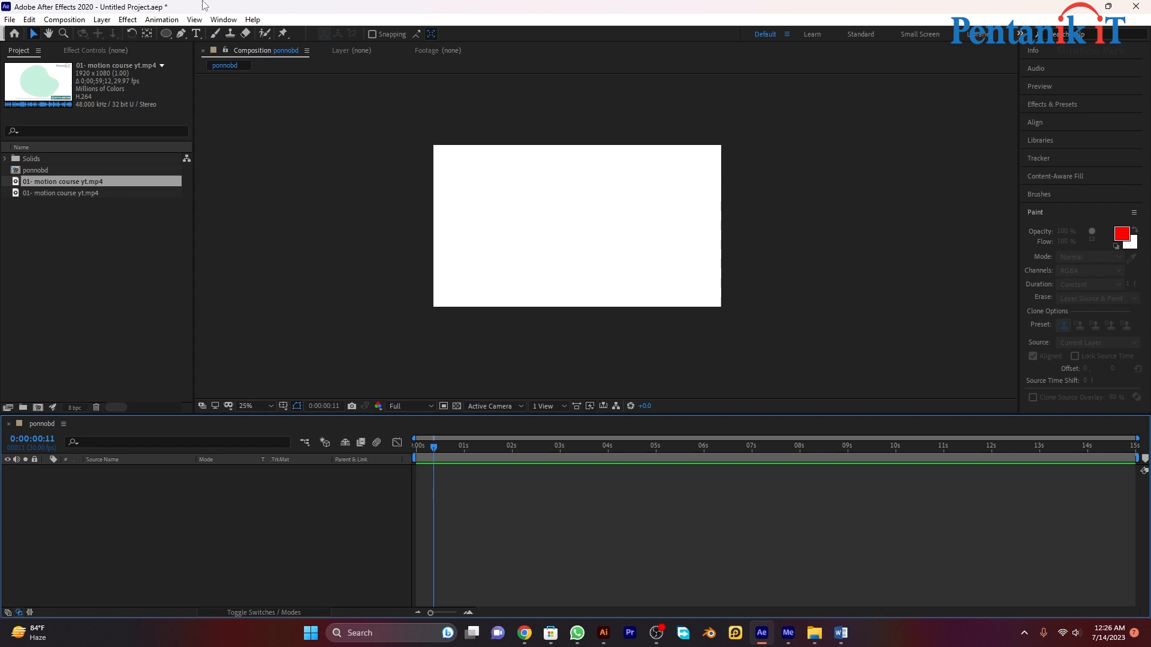
Step: Draw a teal circle on a new shape layer with the Ellipse tool and move it to the composition's upper centre
click(167, 33)
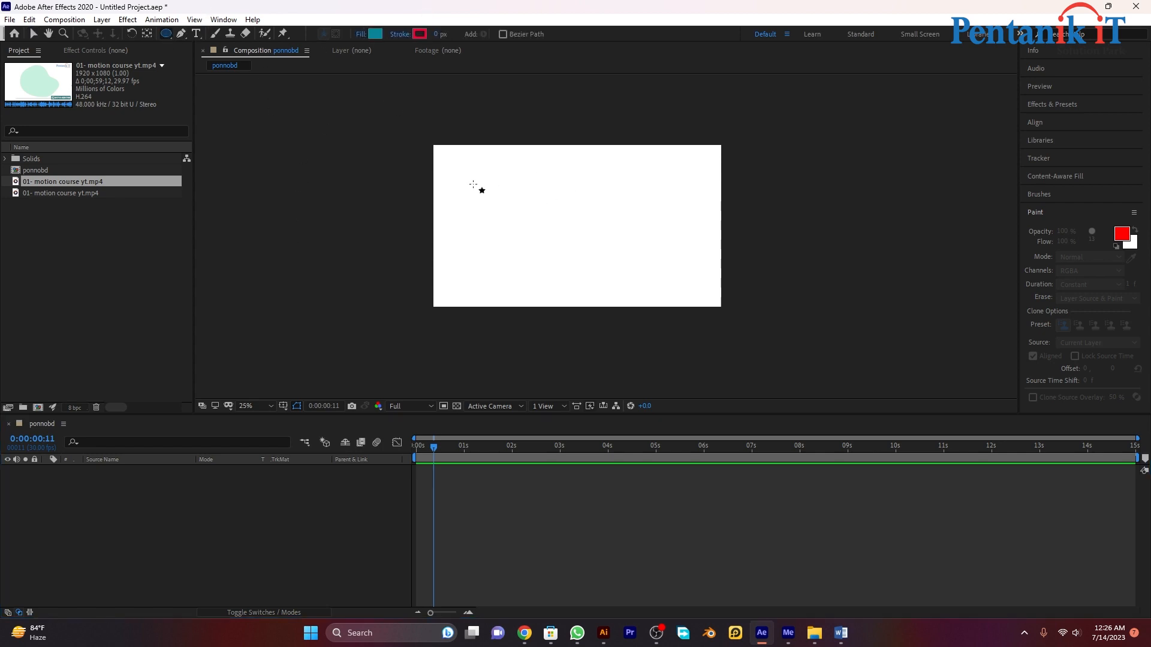
drag(476, 172, 606, 294)
click(34, 33)
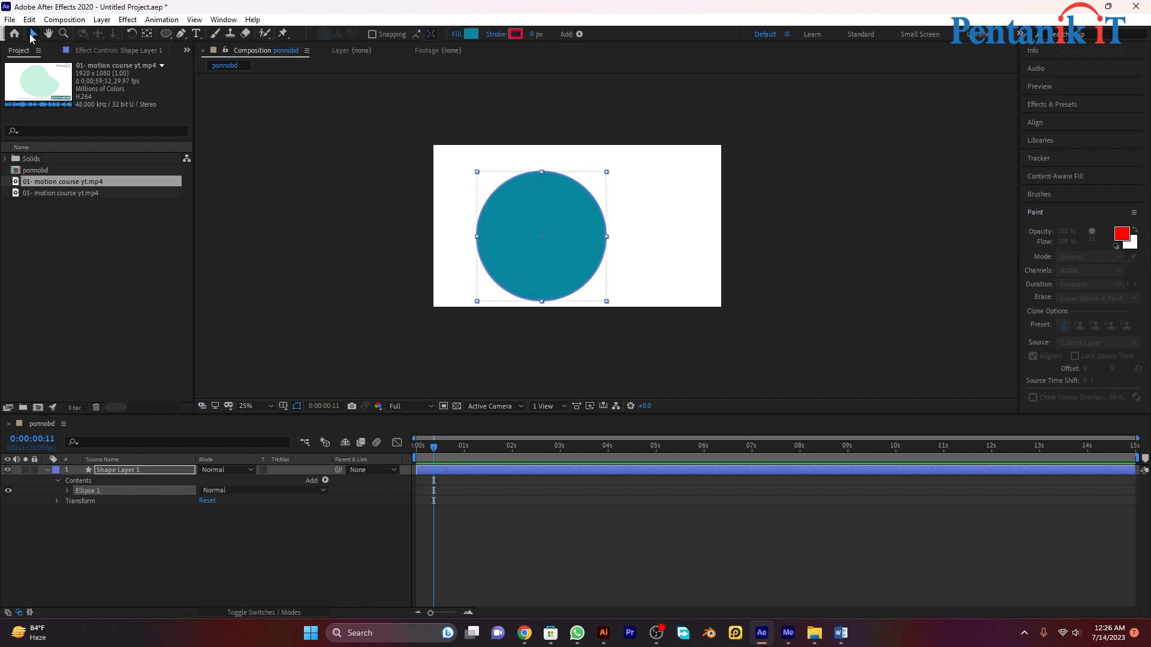
drag(540, 236, 573, 218)
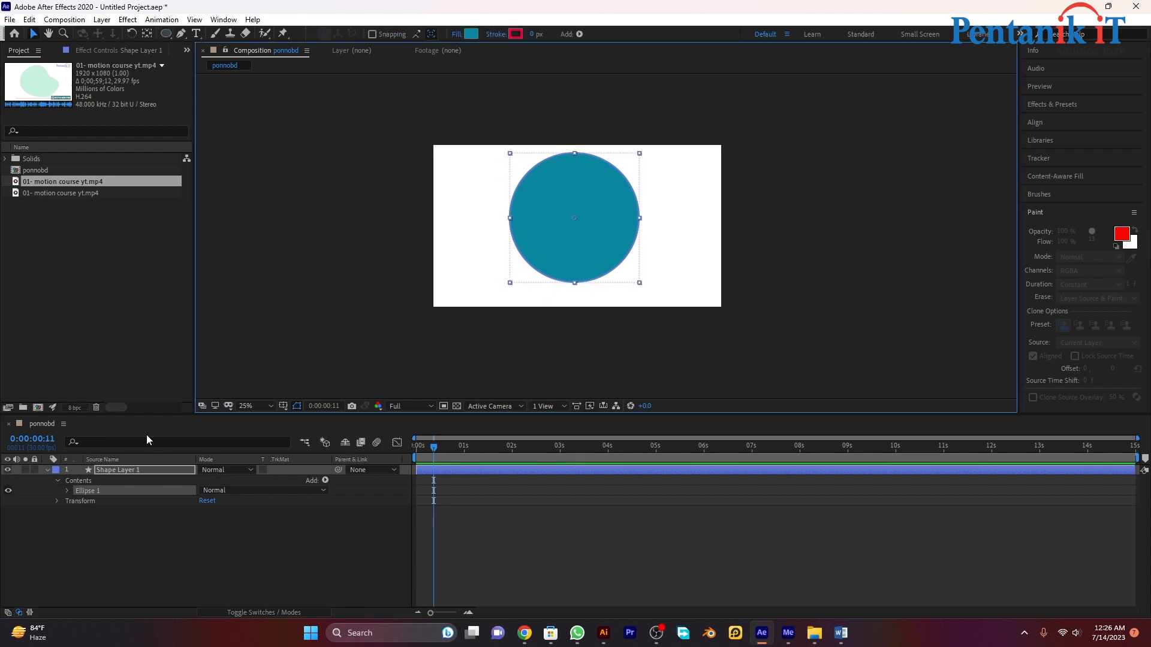
click(48, 469)
click(873, 288)
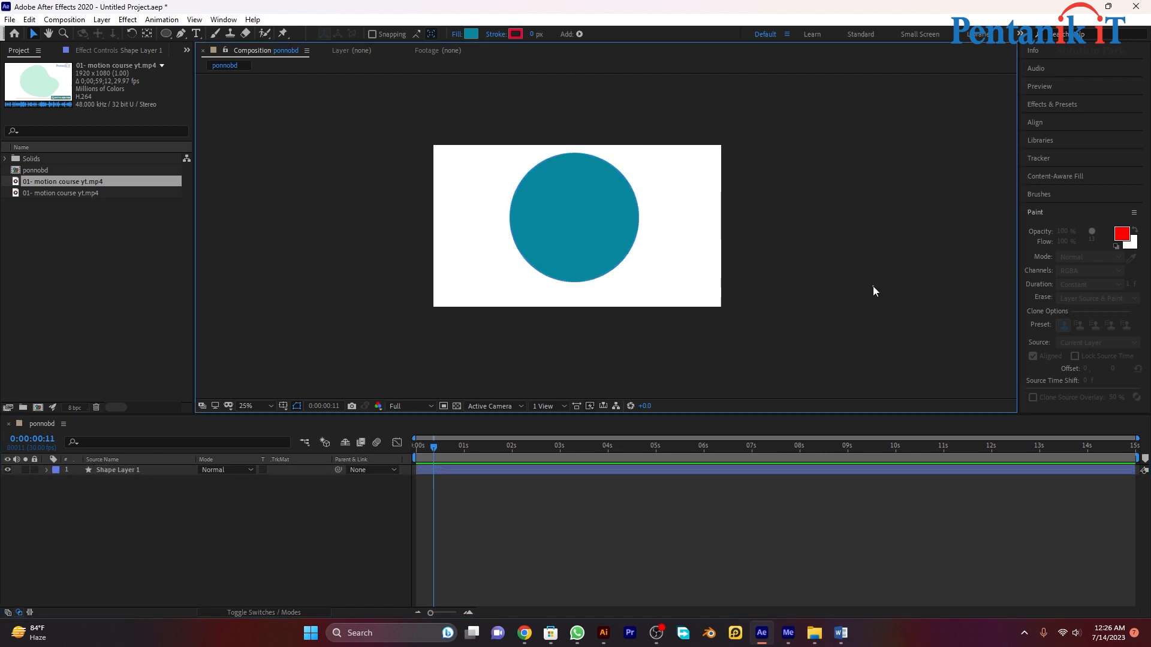
Step: Reveal the shape layer's Transform properties and move the circle to a position of about 876, 568
click(44, 472)
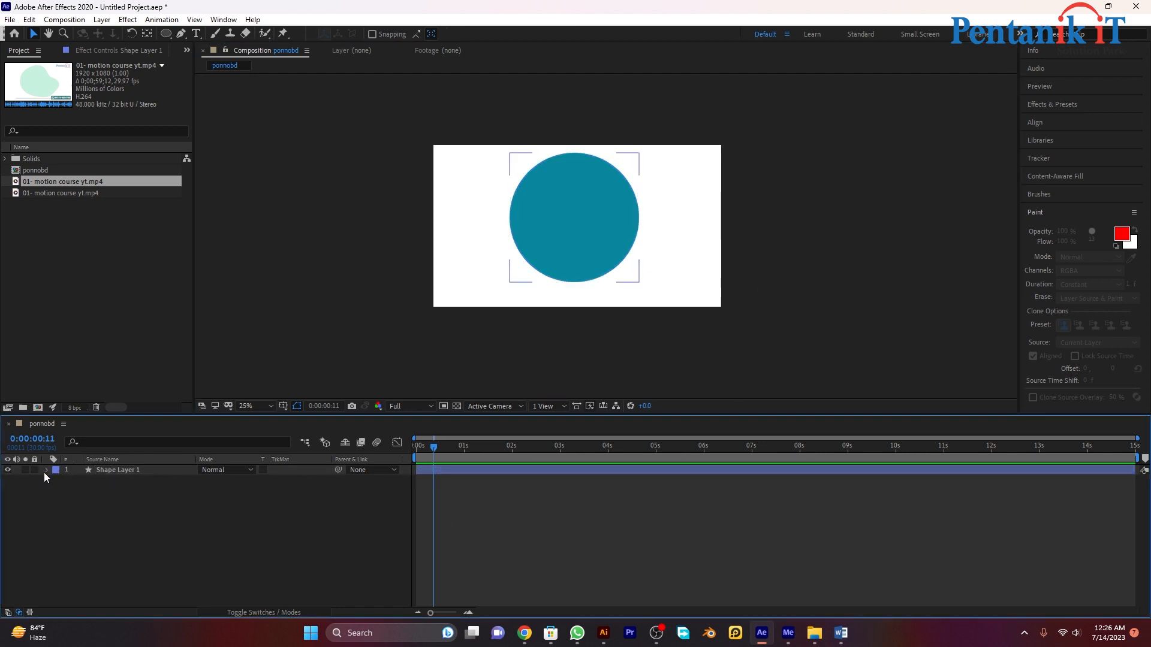
click(44, 472)
click(57, 502)
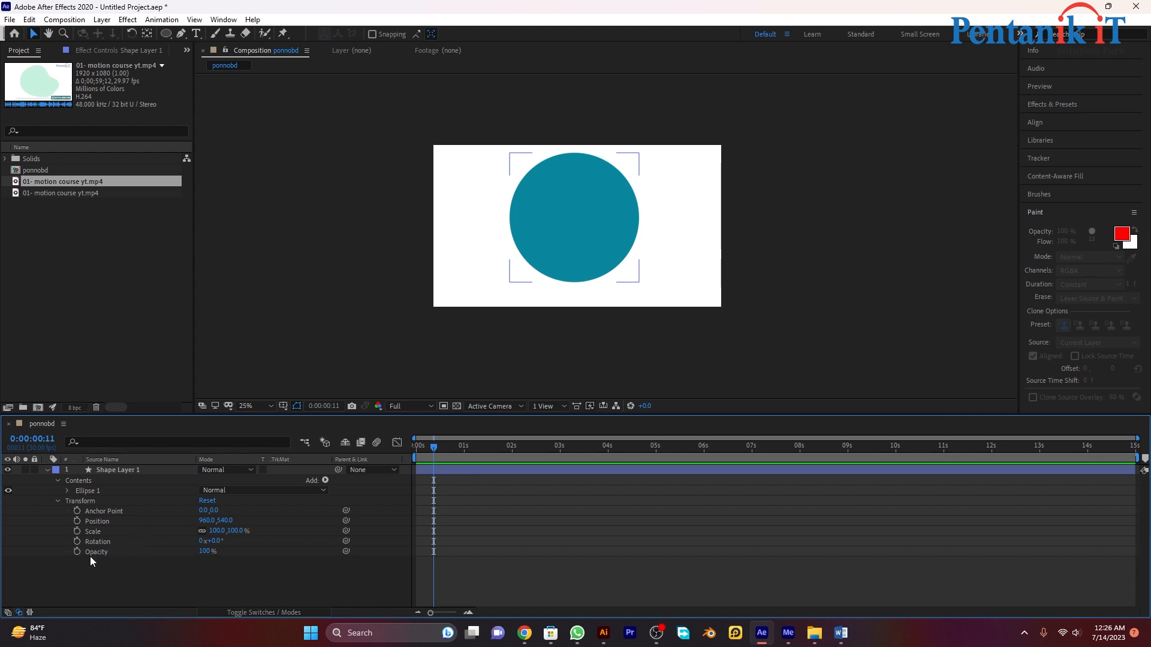
drag(573, 209, 555, 214)
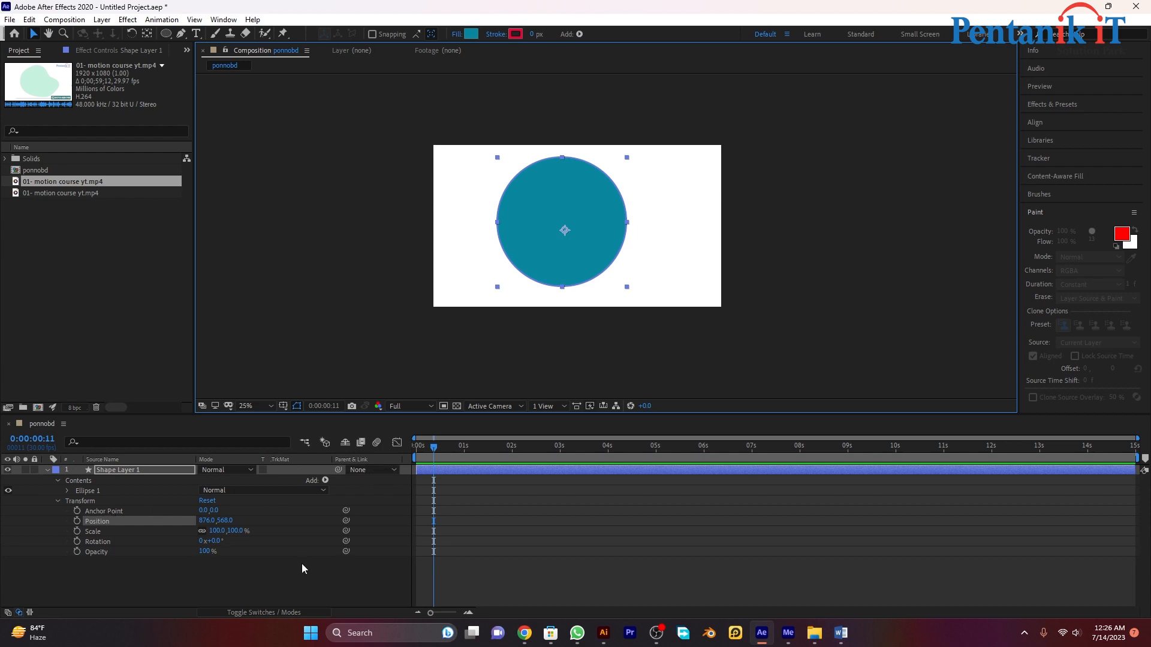
mouse_move(430, 461)
mouse_down()
mouse_move(416, 459)
mouse_move(452, 459)
mouse_move(422, 459)
mouse_up()
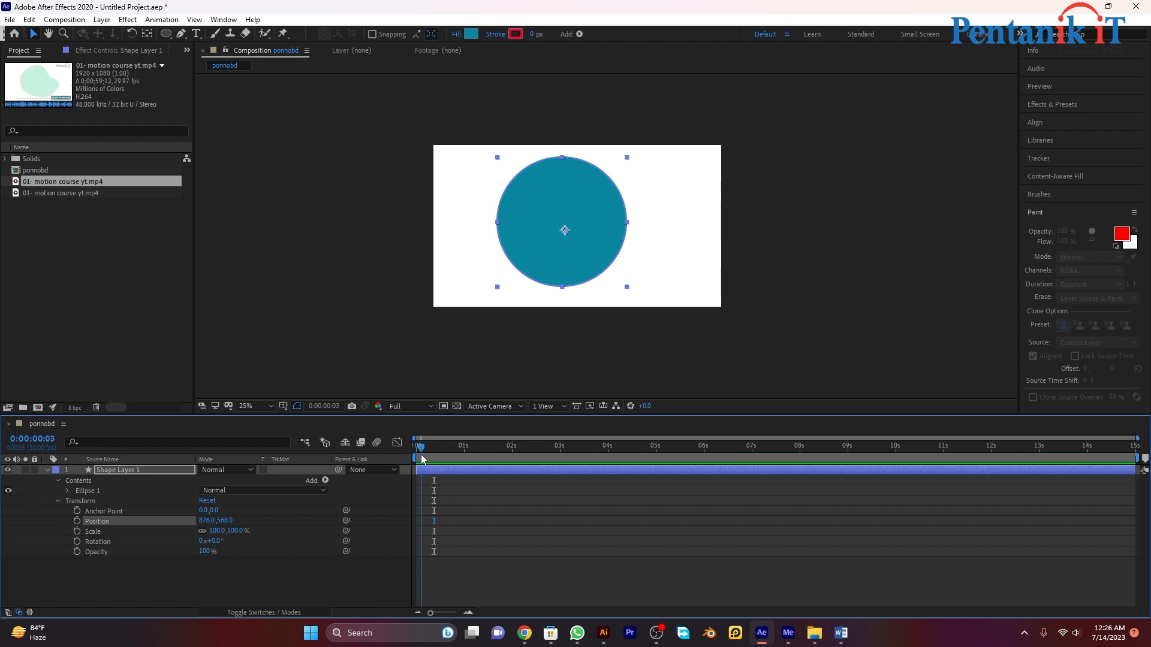
click(78, 521)
click(77, 521)
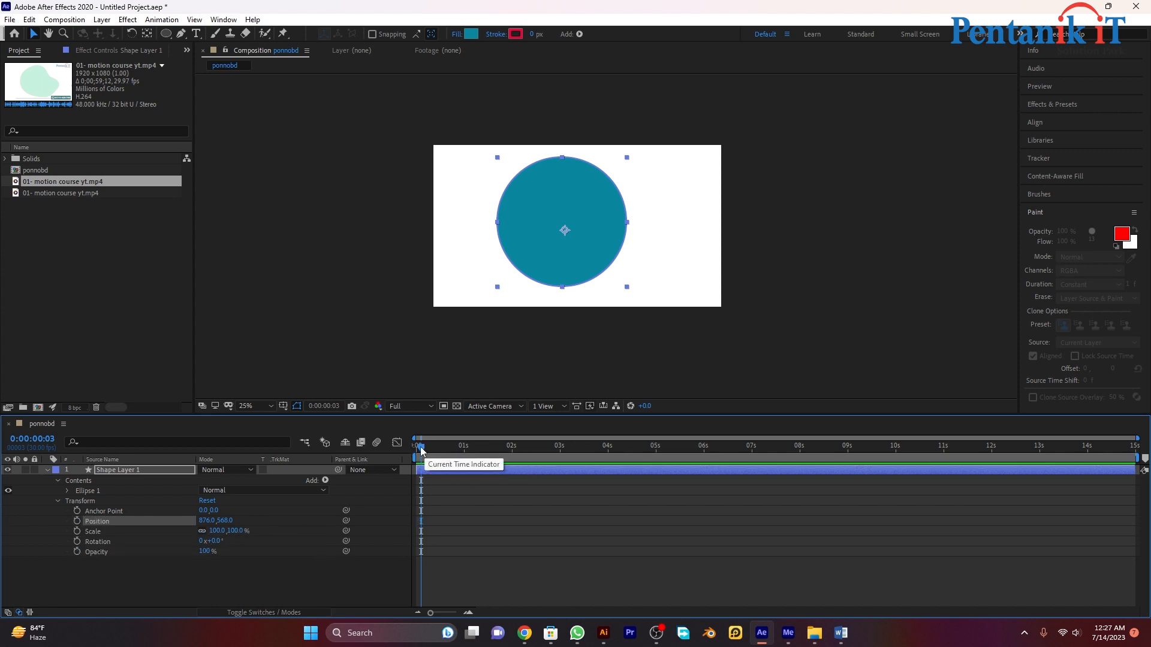
Step: Add Position keyframes for the circle at 0:00:01:02, 0:00:02:02, just before 3 seconds and 0:00:03:26
drag(421, 450, 467, 449)
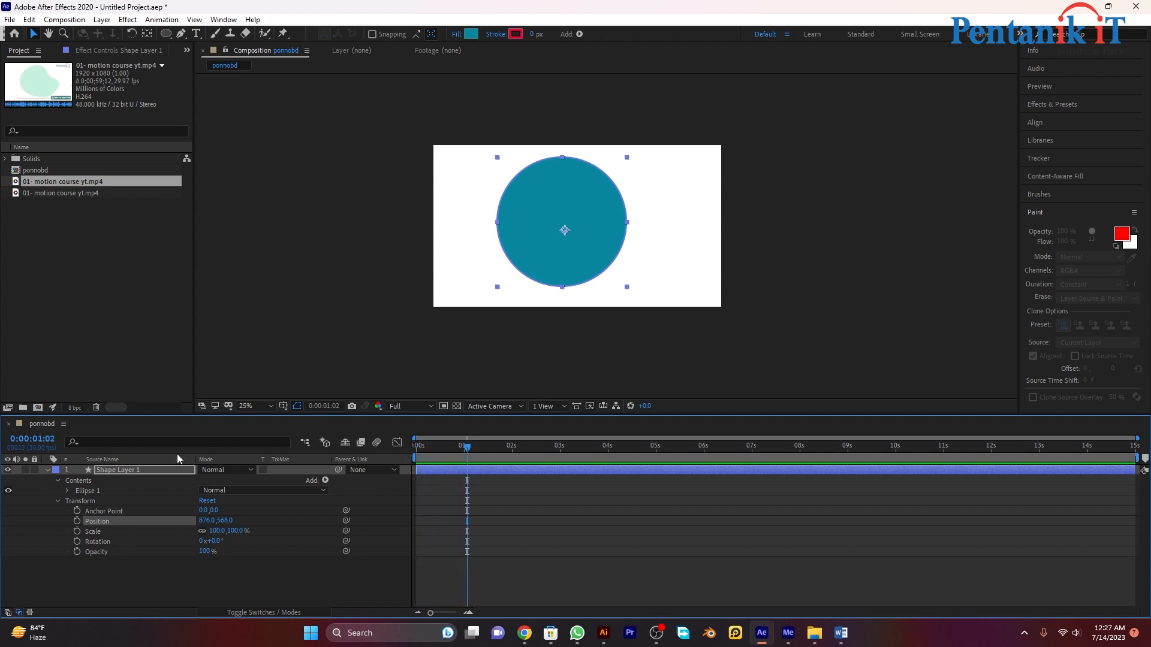
click(78, 522)
drag(470, 449, 515, 450)
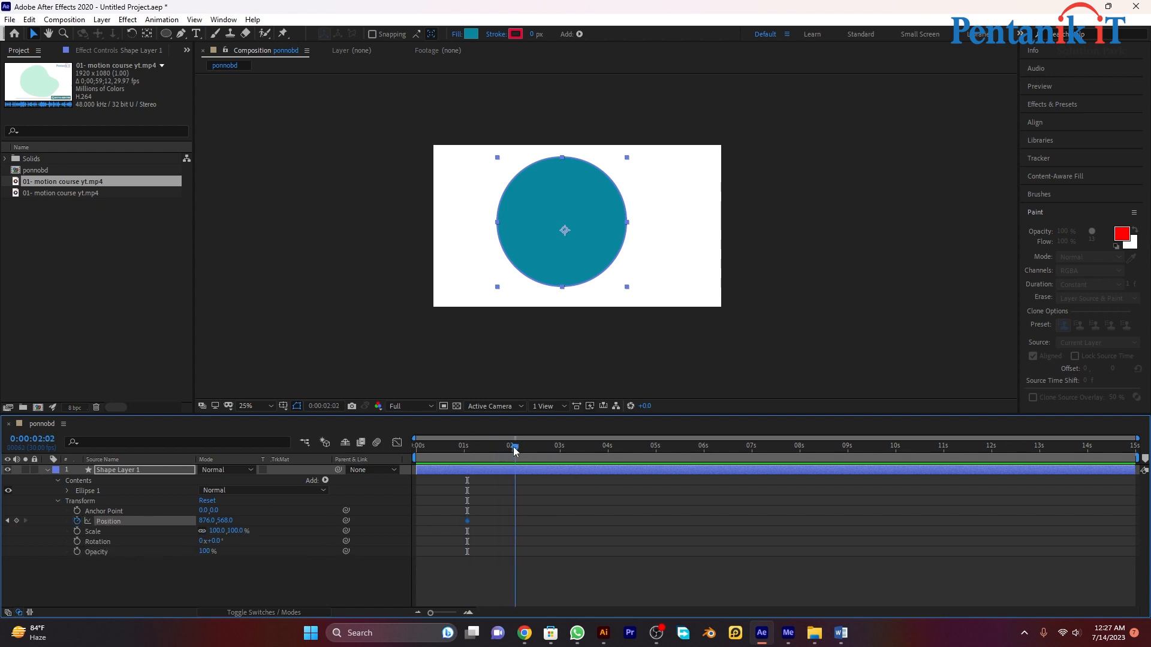
click(16, 521)
drag(517, 450, 601, 450)
click(16, 520)
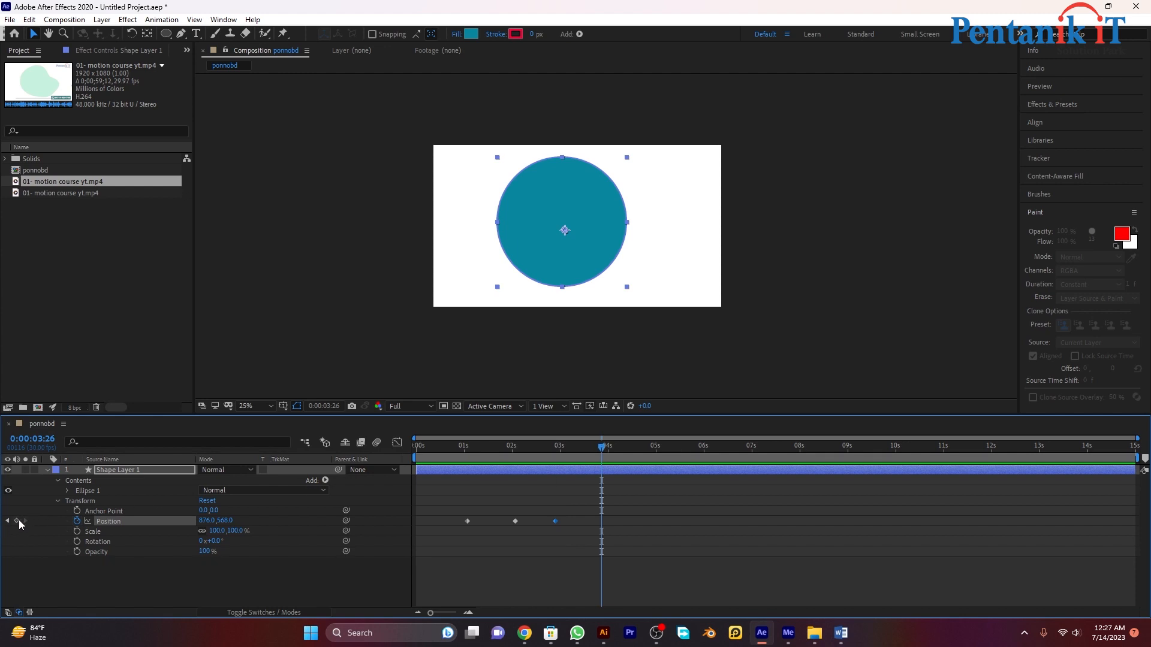
click(16, 521)
Step: Return to the start of the timeline and delete all the Position keyframes
drag(603, 450, 383, 483)
drag(673, 584, 444, 506)
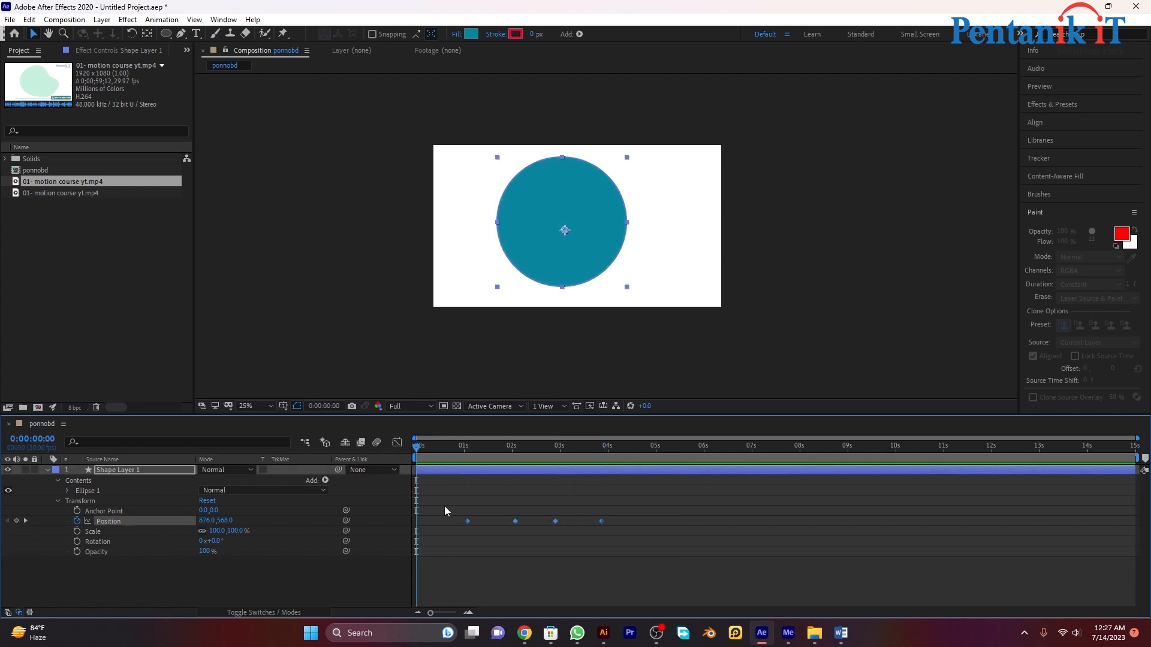
key(Delete)
Step: Try a Position keyframe near 0:00:00:08 with X set to 0, and remove it again
drag(418, 448, 428, 471)
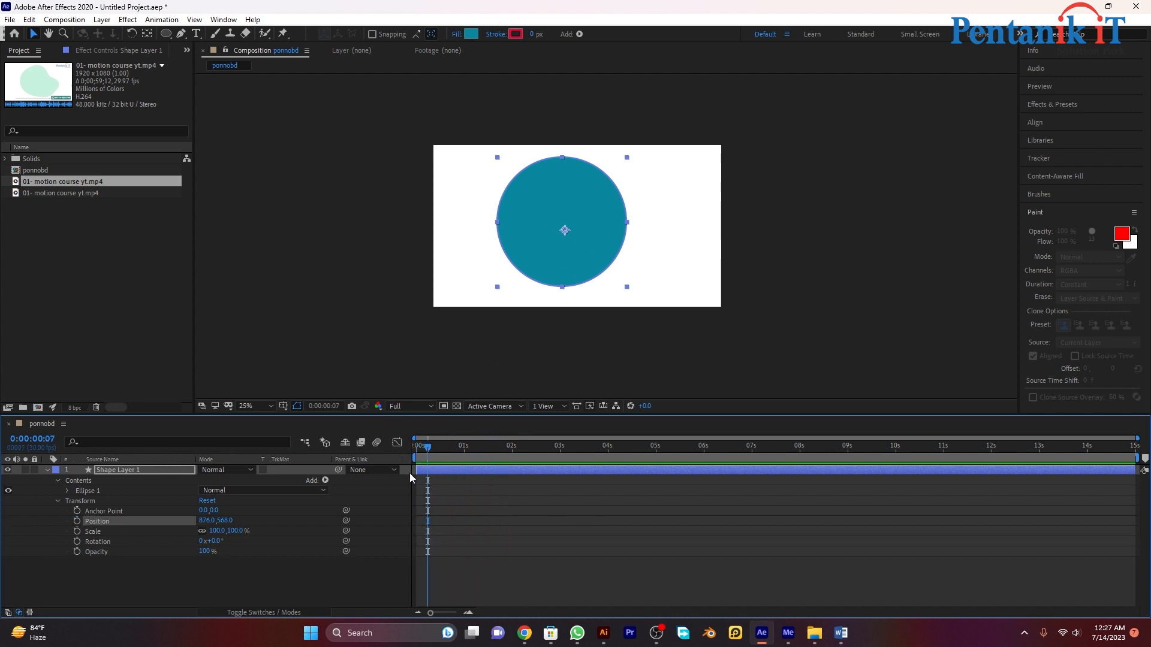
click(77, 520)
drag(430, 458, 430, 526)
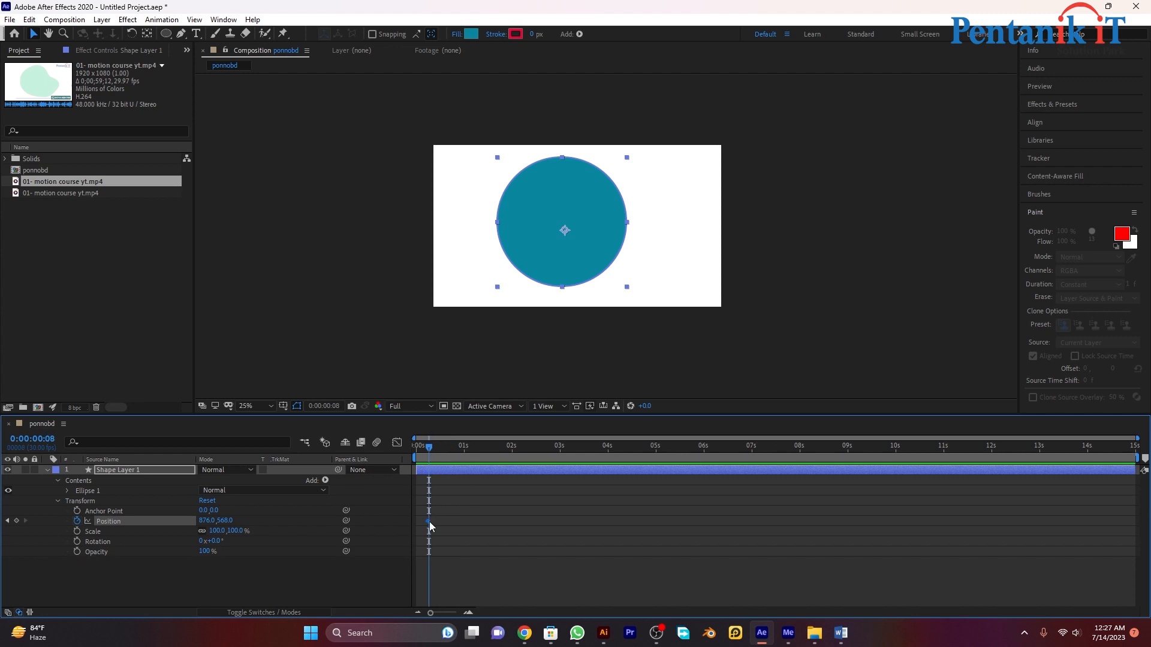
click(207, 522)
text(0)
key(Return)
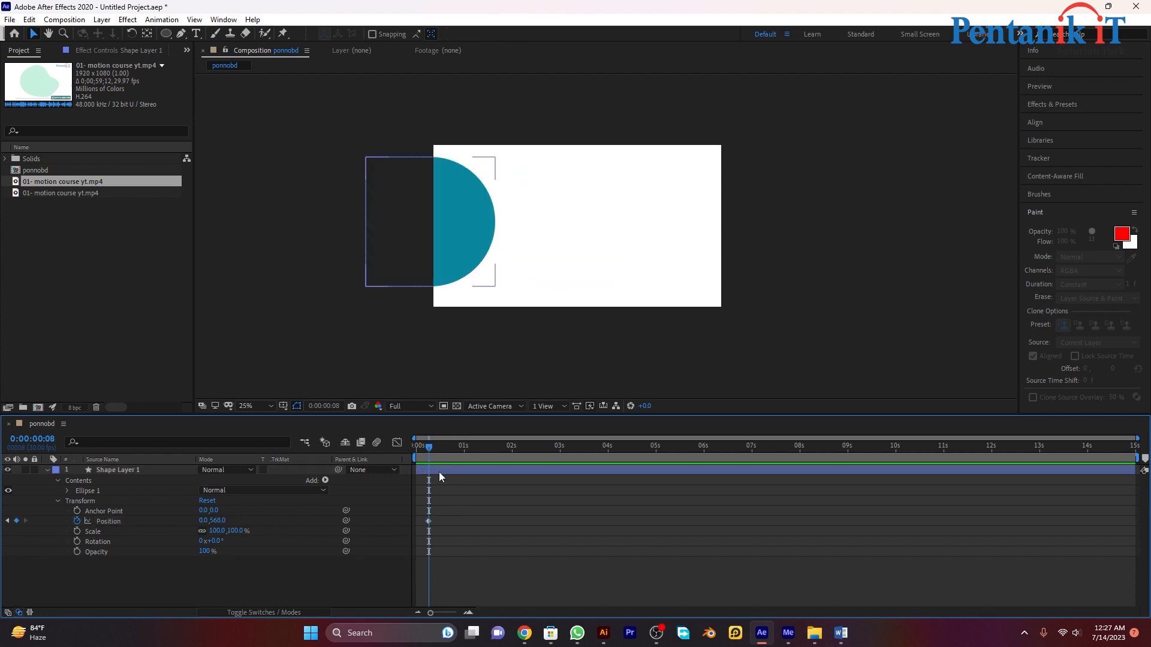
drag(432, 447, 419, 542)
key(Delete)
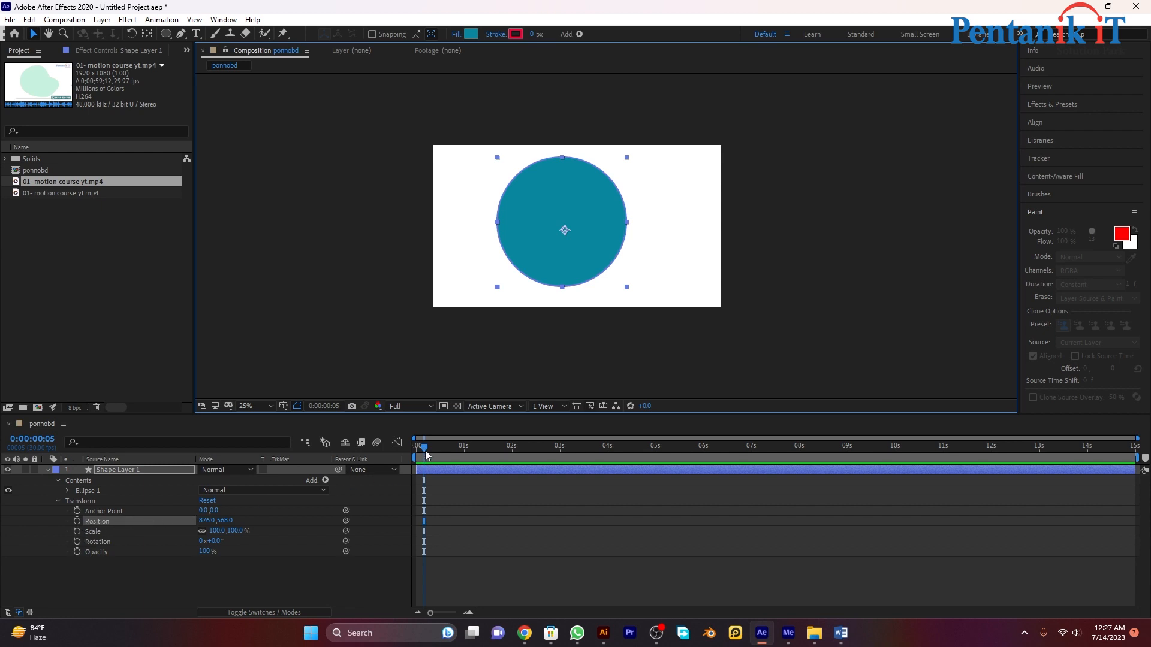
Step: Keyframe the circle's Position from about -412, 548 outside the frame at 0:00:00:00 to about 844, 580 just before 1 second
drag(425, 451, 416, 450)
drag(555, 239, 362, 240)
click(77, 521)
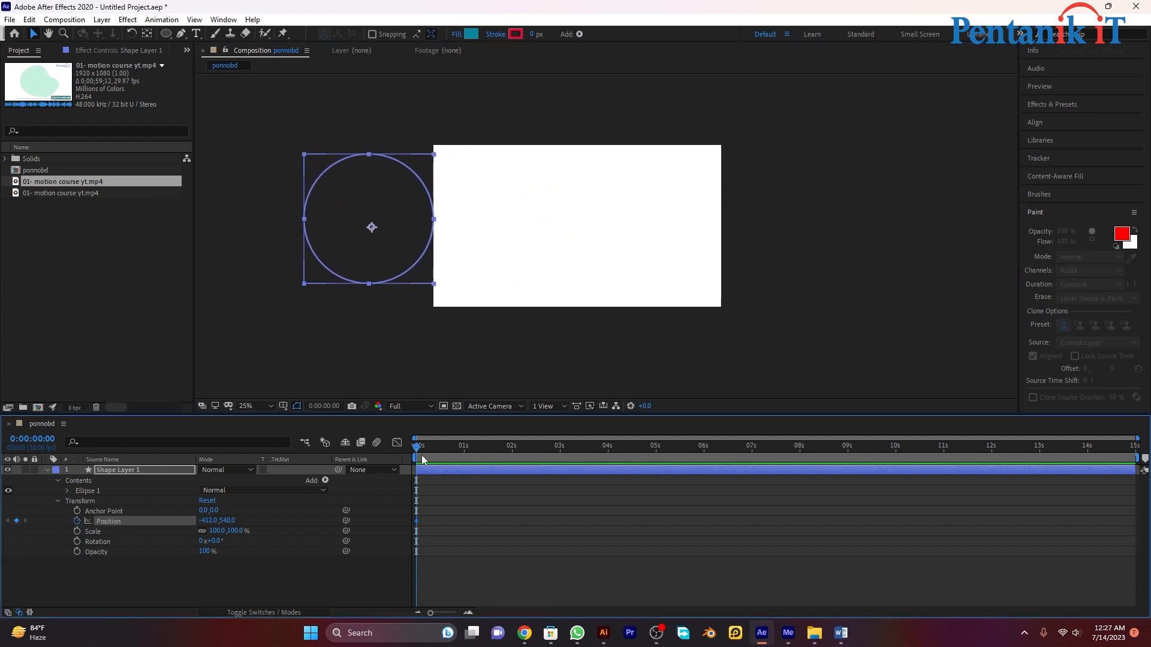
drag(419, 456, 461, 454)
drag(389, 256, 566, 253)
Step: Preview the circle's entrance movement from the start of the timeline
drag(453, 455, 404, 458)
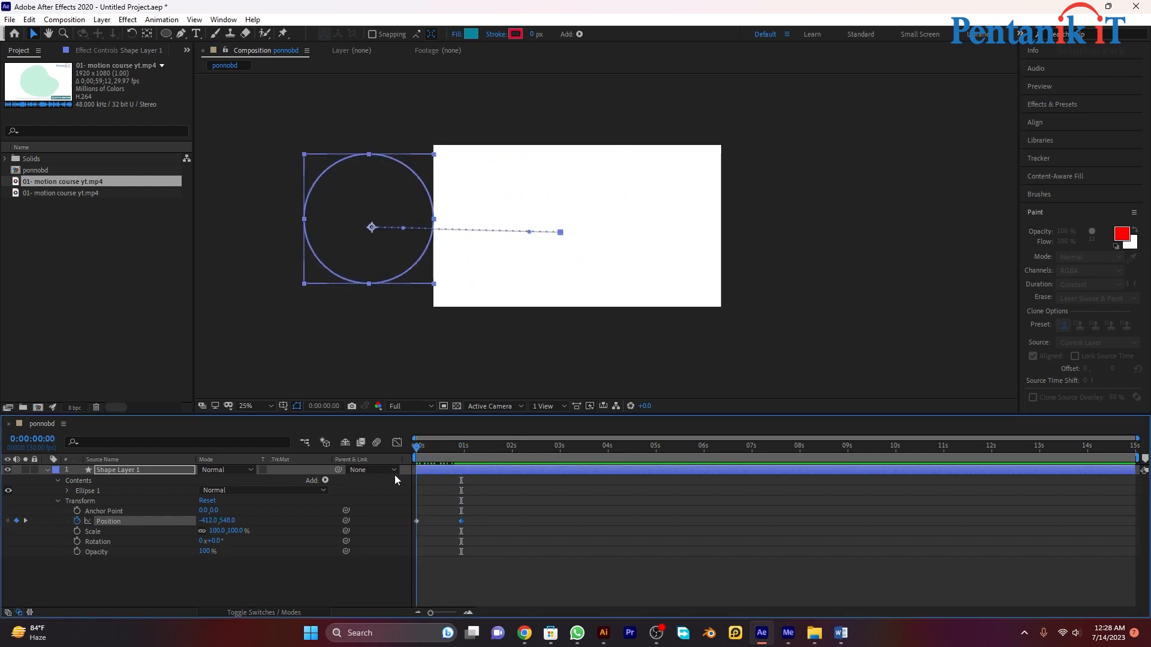
key(space)
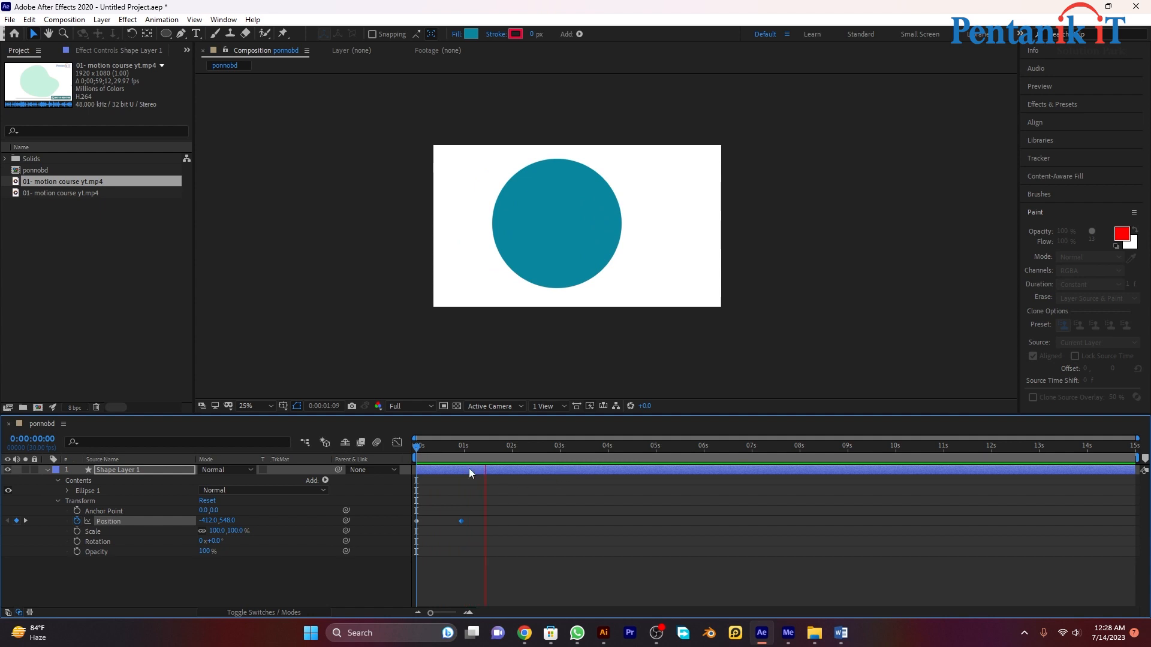
key(space)
key(space)
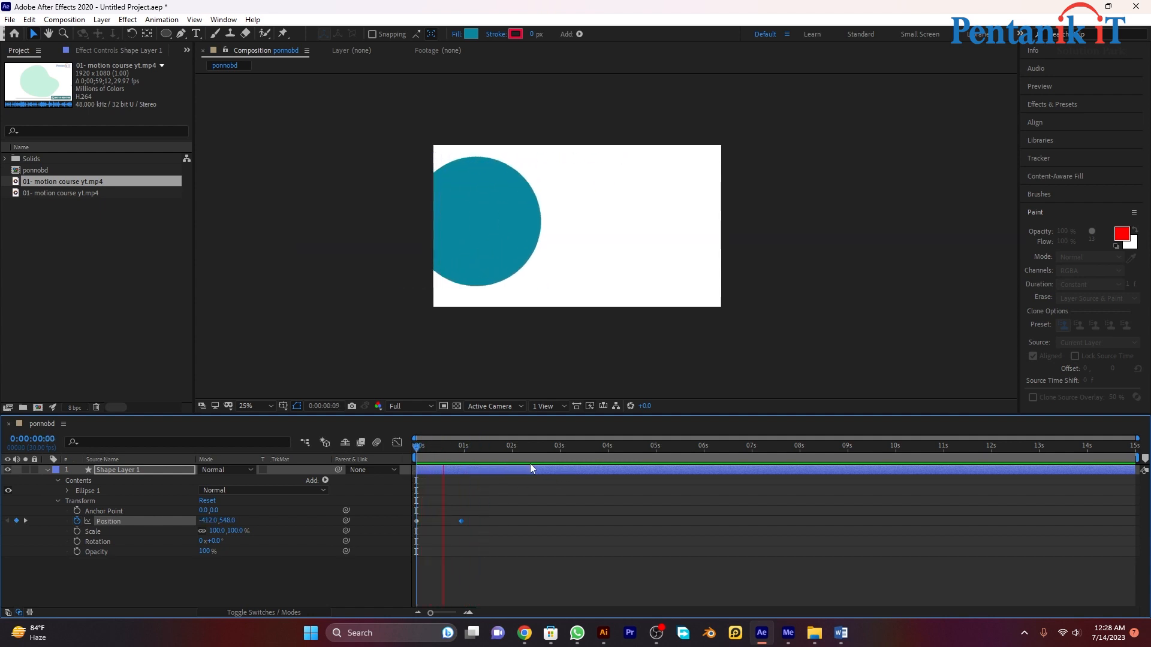
key(space)
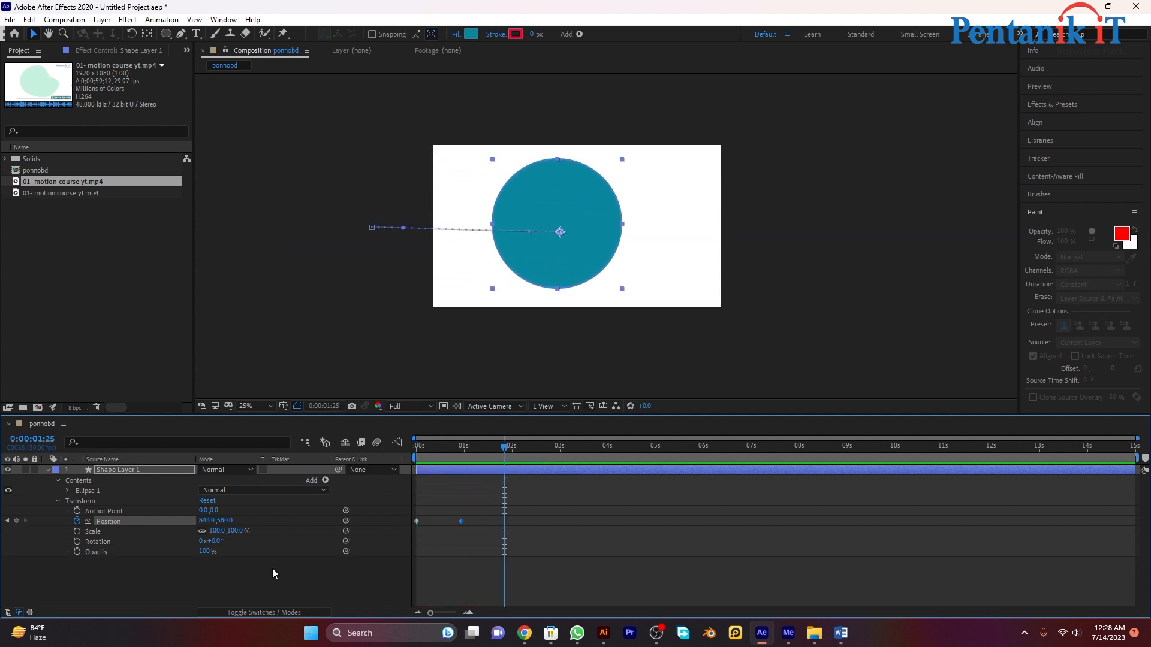
Step: Keyframe the circle's Scale from 100% at 0:00:01:25 to 0% at 0:00:02:17
click(77, 531)
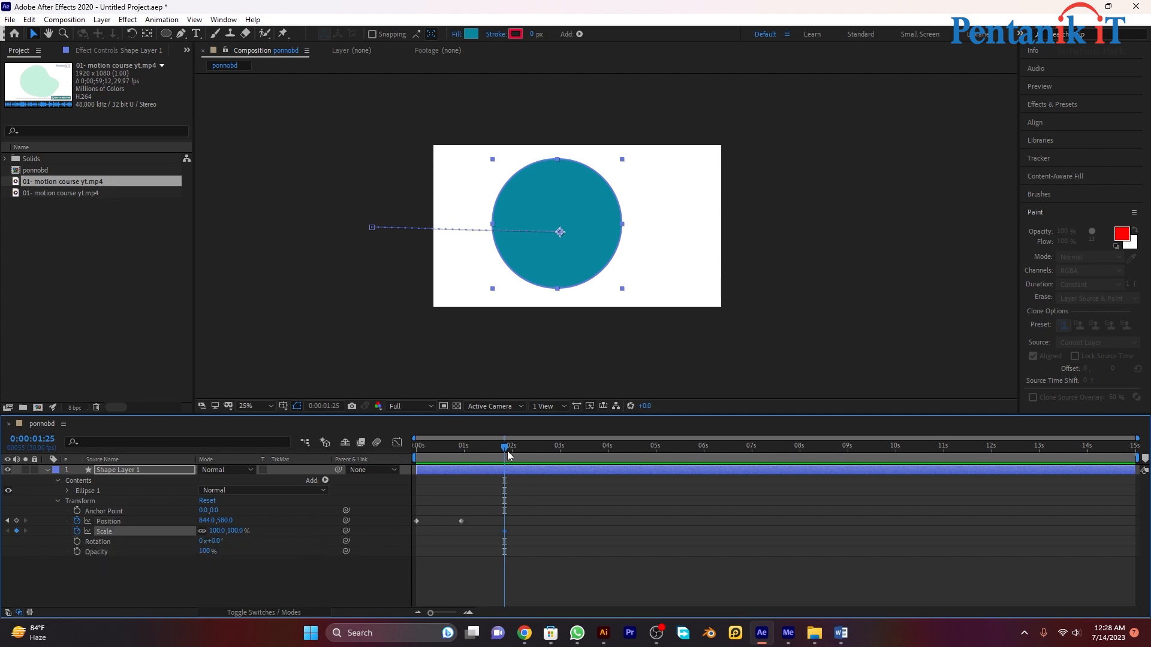
drag(507, 456, 544, 453)
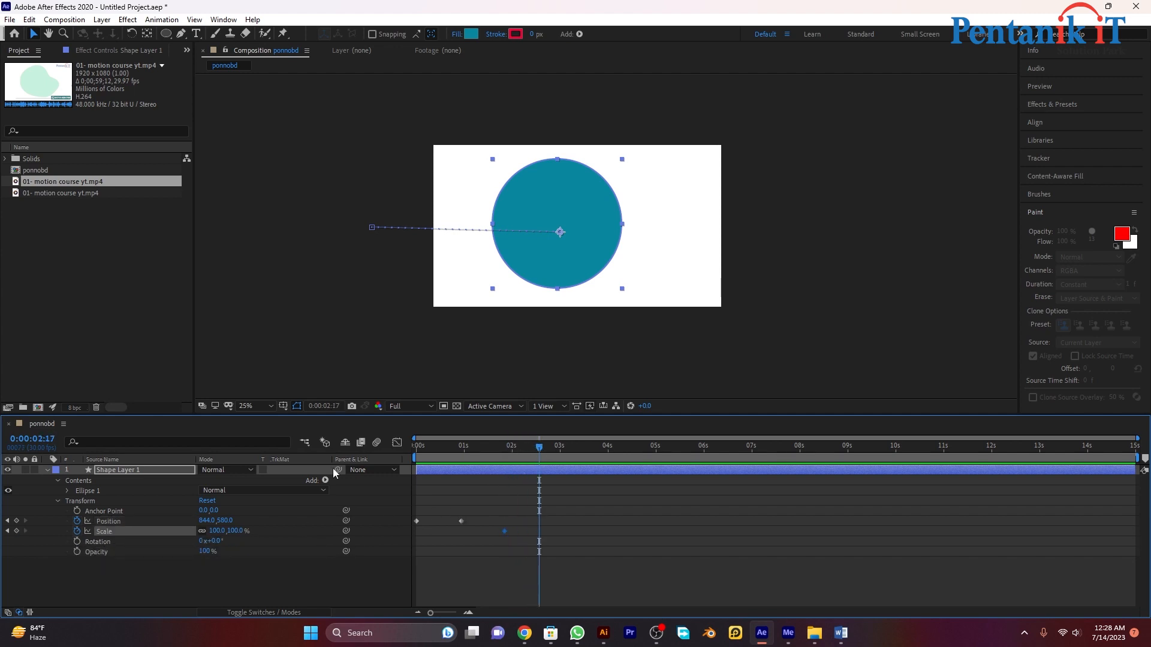
click(216, 530)
text(0)
click(632, 576)
Step: Play the animation from the start to check the circle shrinking after its entrance
drag(541, 453, 417, 454)
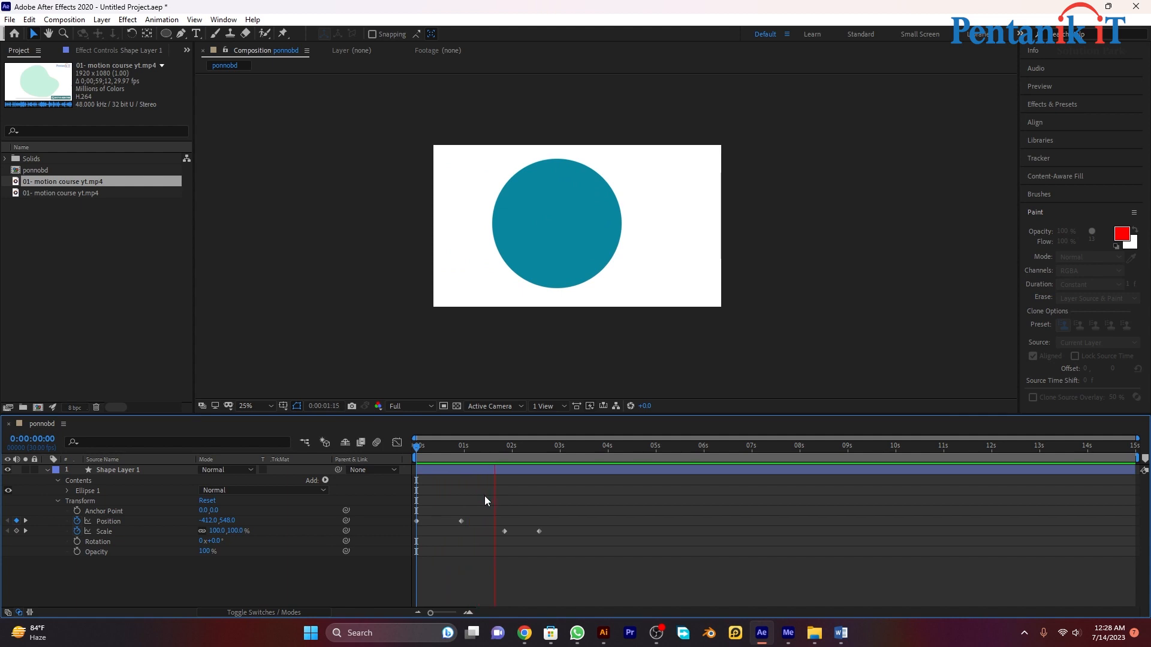
click(563, 451)
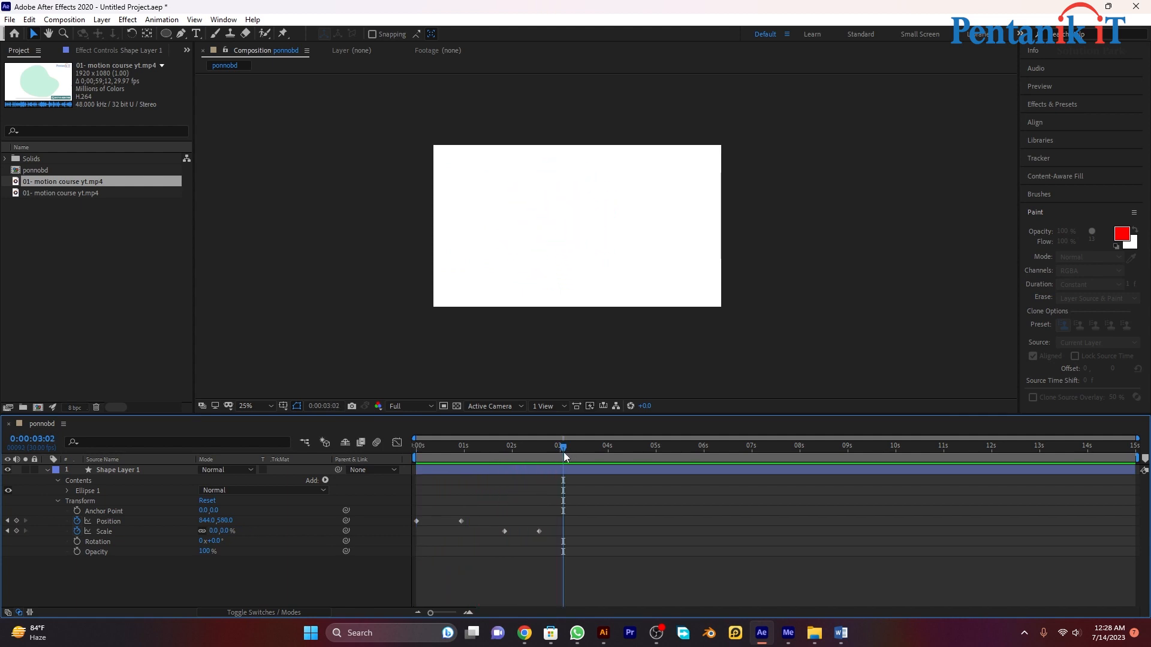
drag(565, 457, 418, 454)
key(space)
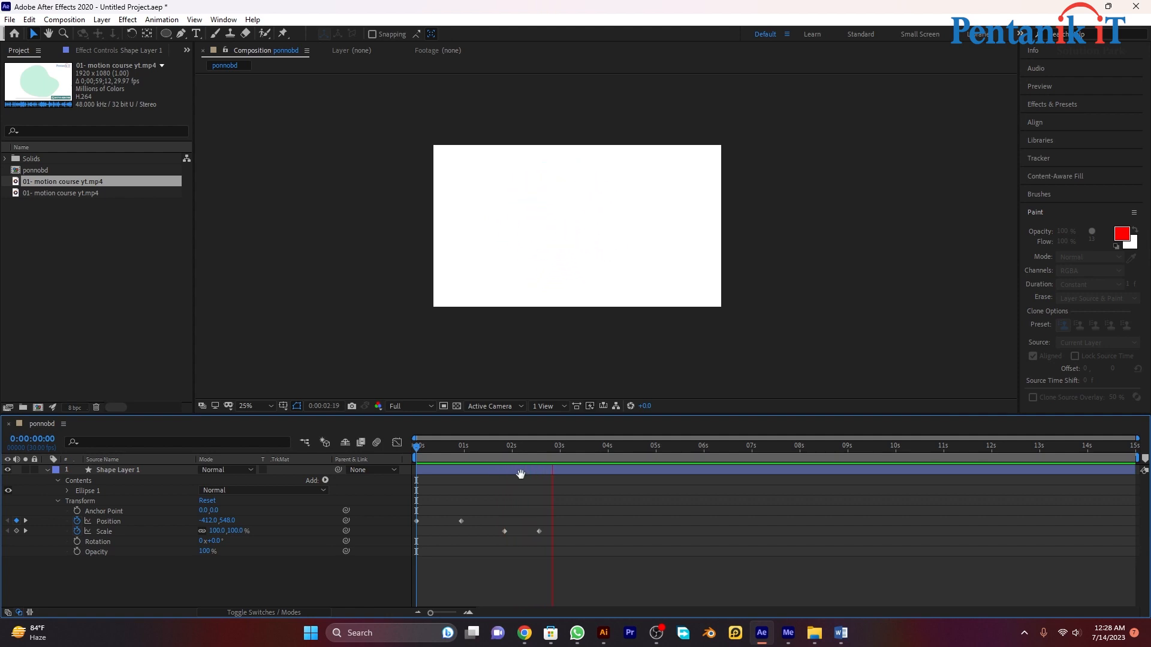
Step: Move the current time to 0:00:01:24 and delete both Scale keyframes
drag(554, 454, 504, 465)
mouse_move(657, 633)
drag(559, 573, 501, 519)
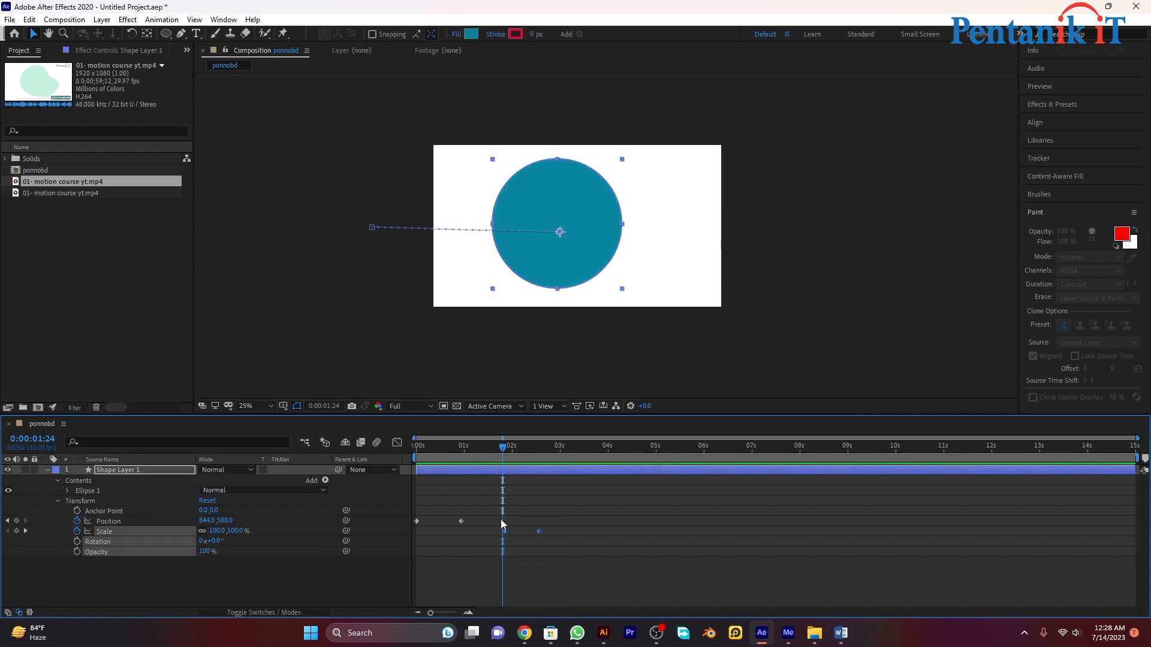
key(Delete)
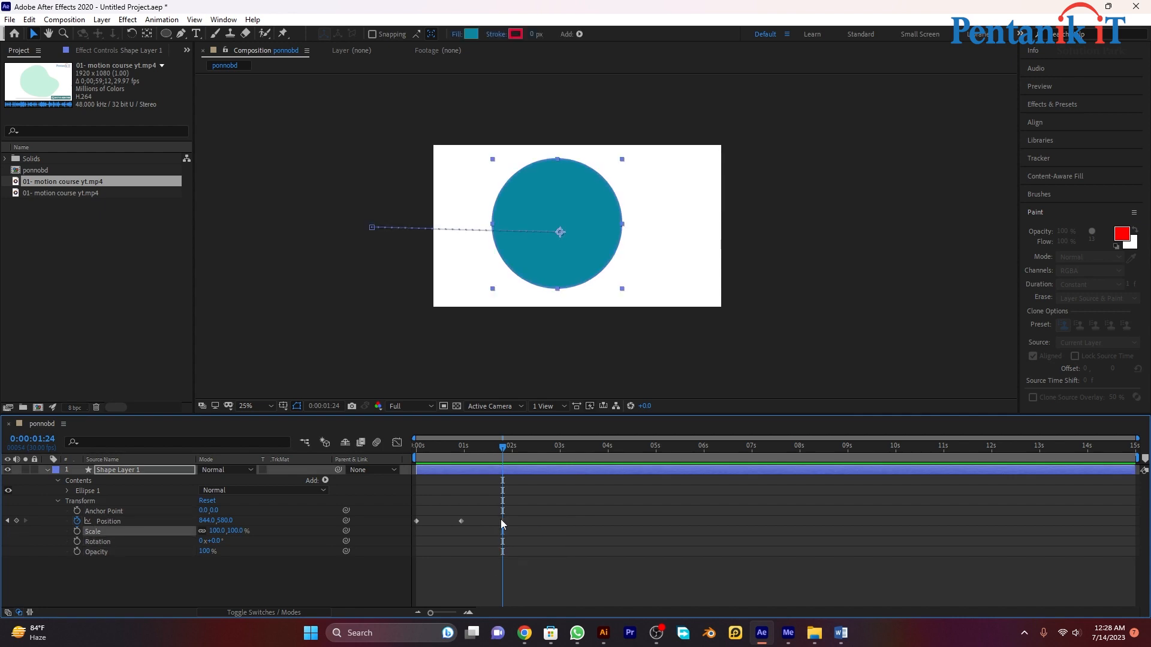
Step: Keyframe the circle's Opacity from 100% at 0:00:01:24 to 0% at 0:00:03:01
click(78, 552)
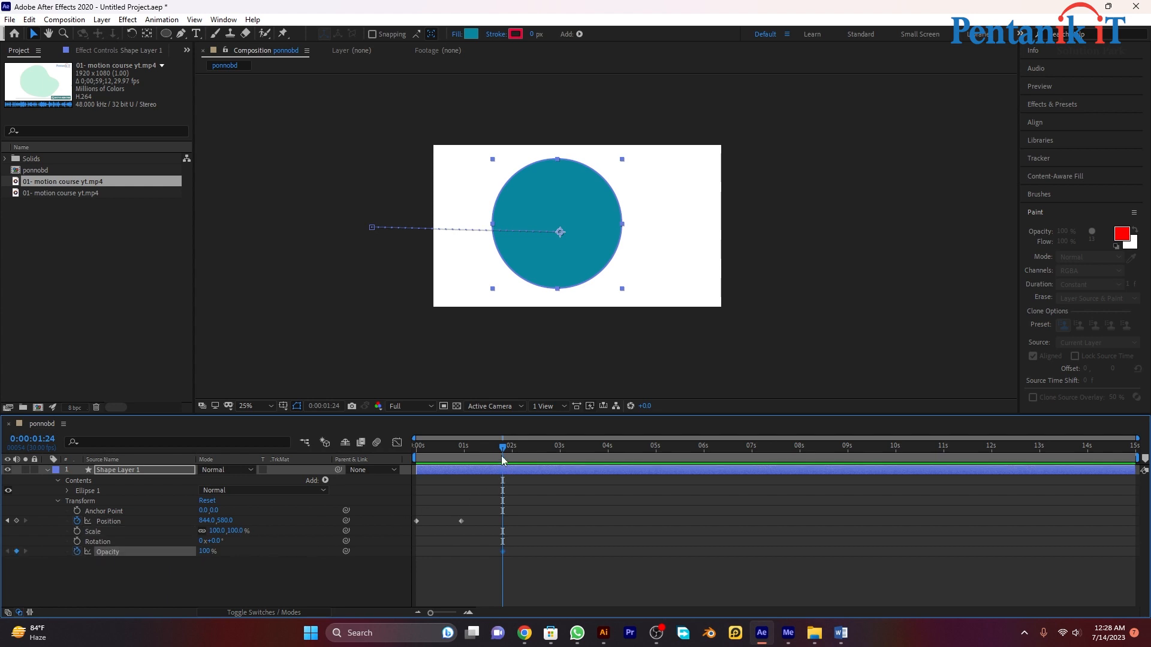
drag(502, 461, 561, 463)
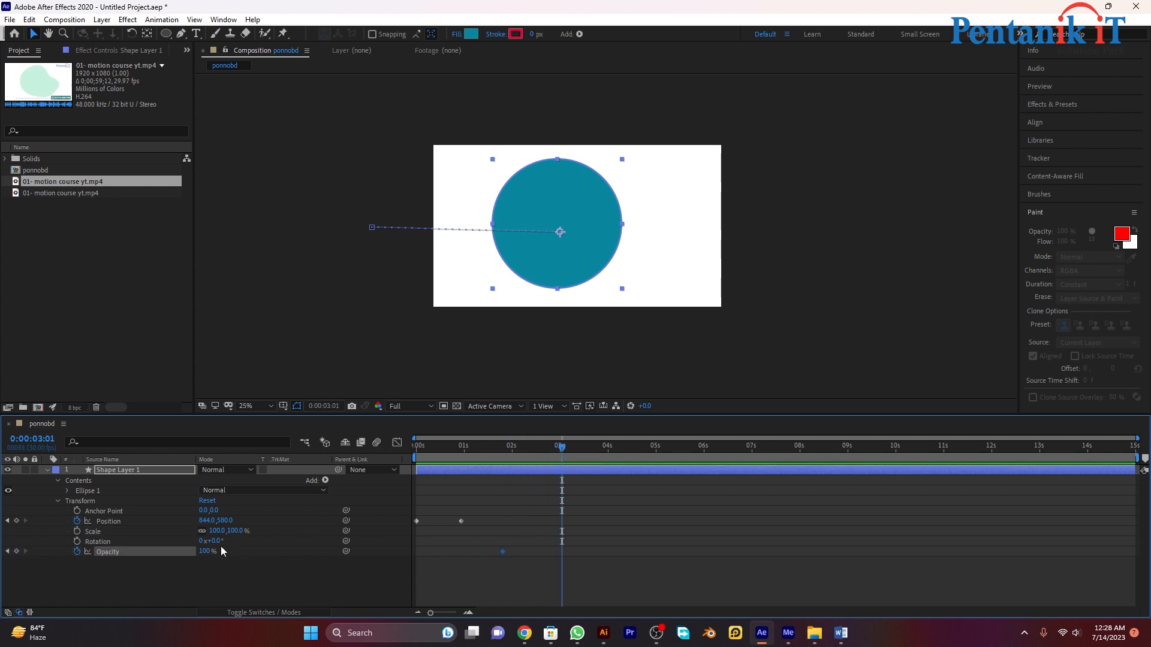
click(207, 551)
key(Return)
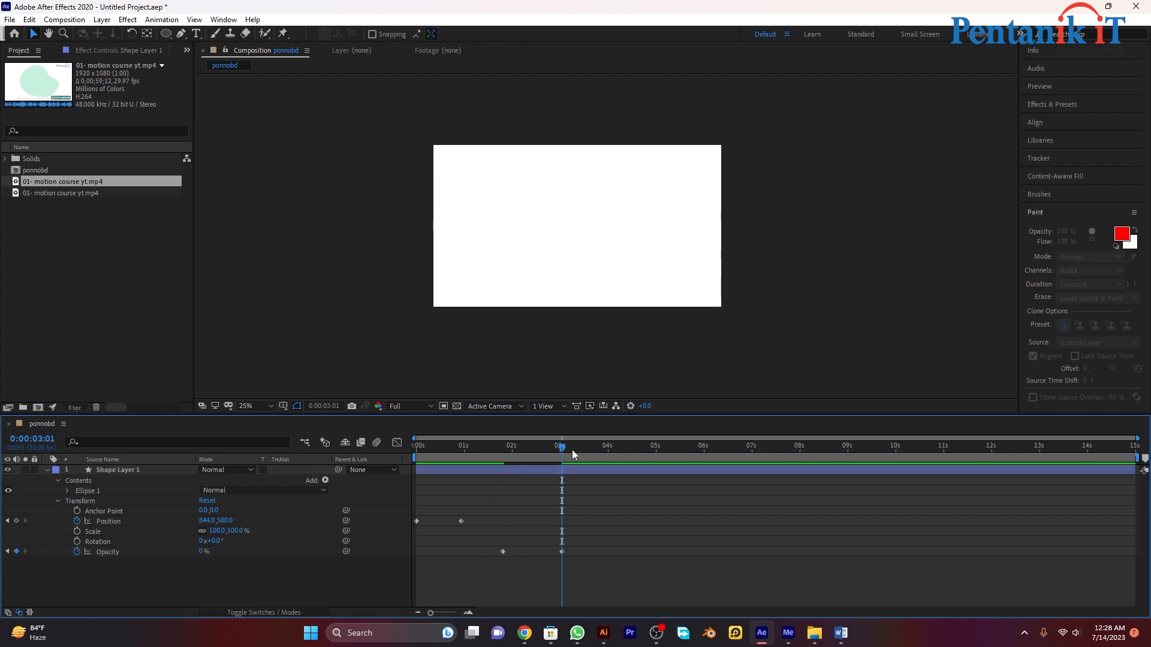
Step: Preview the circle's entrance and fade-out from the start, and dismiss the project save dialog without saving
key(Home)
key(space)
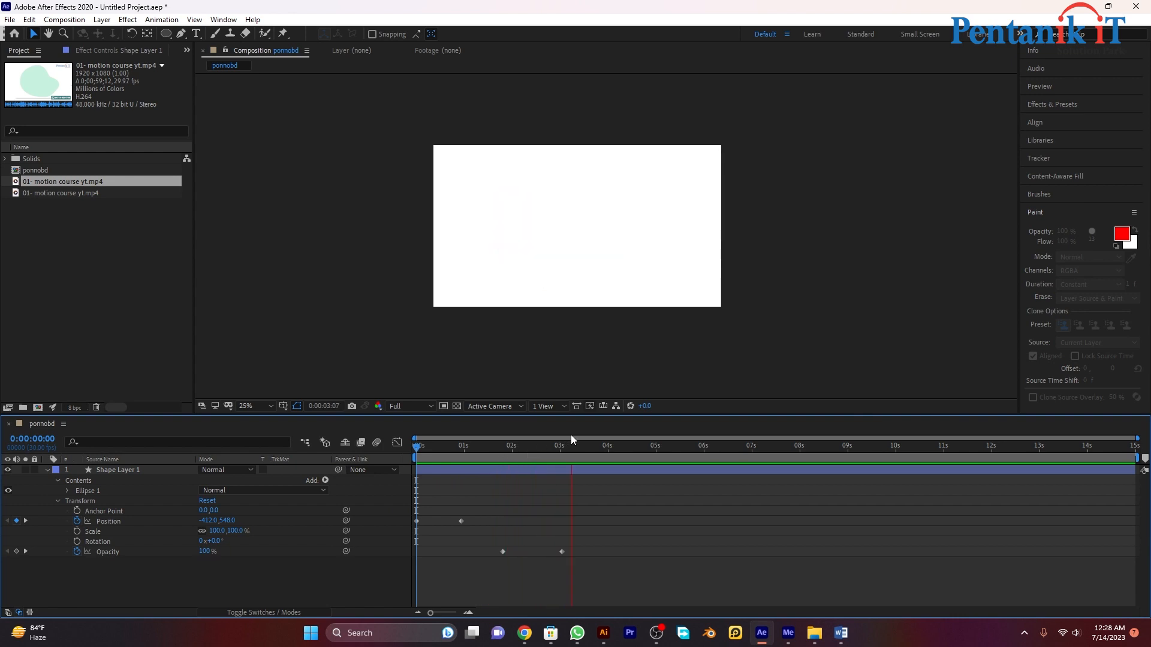
key(space)
key(ctrl+s)
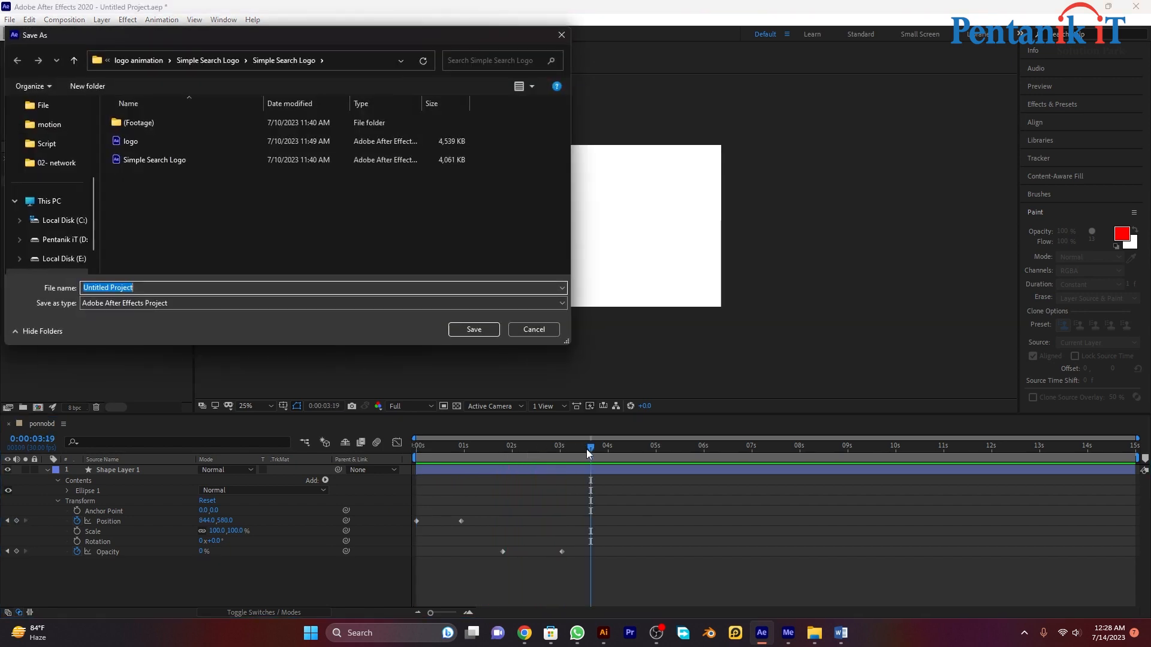
click(533, 329)
Step: Move the current time to 0:00:01:09 and shift the circle layer's anchor point slightly down to 4.0,28.0 with the Pan Behind tool
drag(591, 448, 491, 470)
click(496, 473)
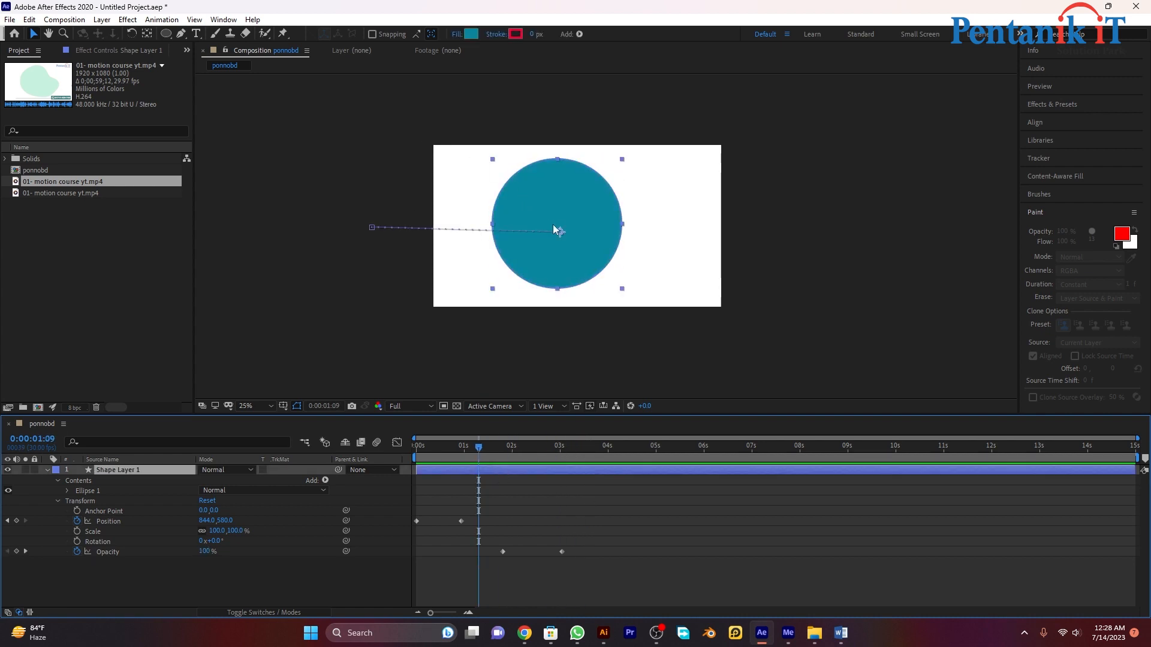
click(148, 34)
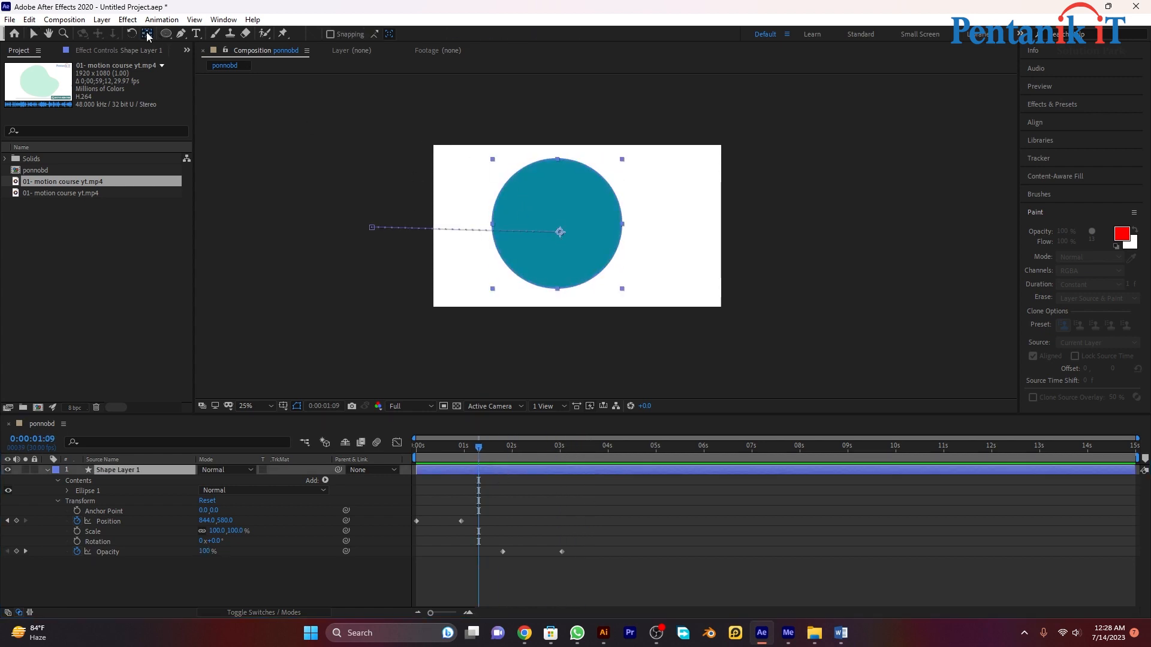
drag(558, 231, 559, 235)
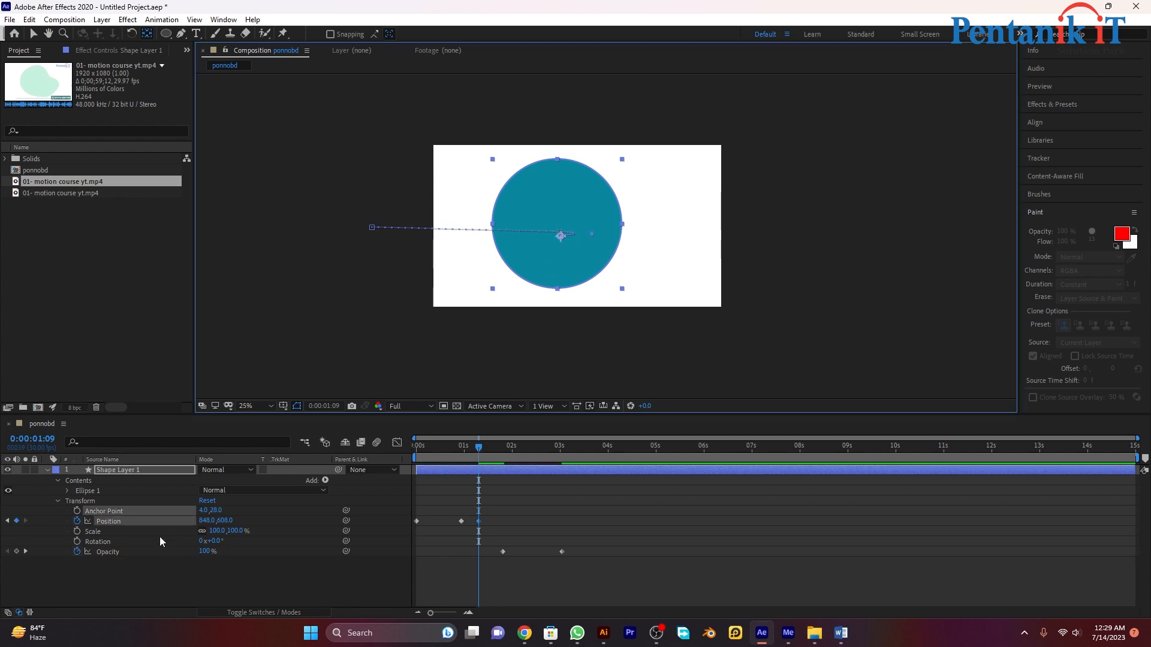
Step: Keyframe the circle's Rotation from 0° at 0:00:01:09 to 184° at 0:00:04:06, and delay the last Opacity keyframe to just before 7 seconds
click(77, 541)
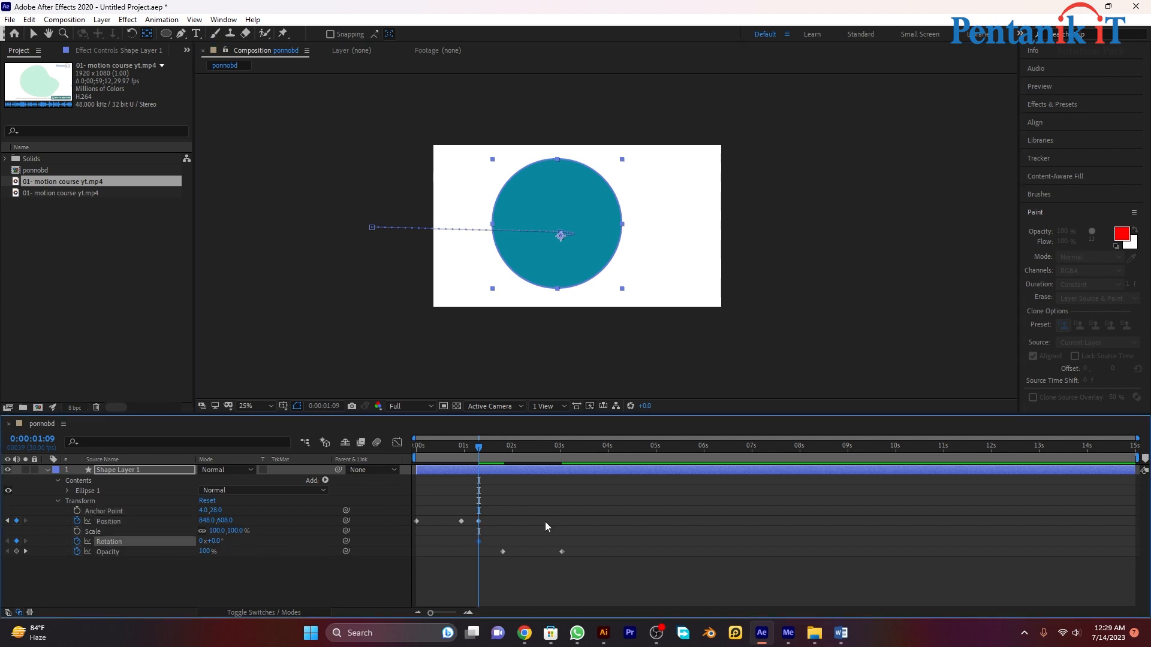
drag(480, 454, 618, 447)
drag(217, 541, 325, 534)
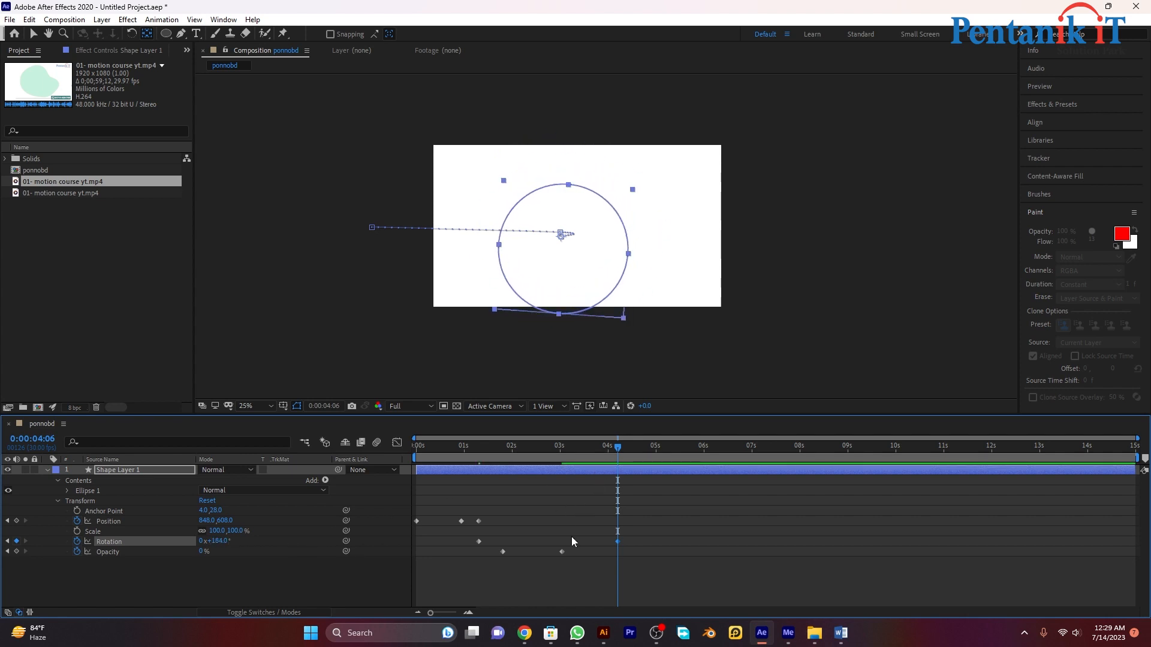
drag(562, 551, 744, 551)
Step: Preview the circle's rotation and slower fade from 0:00:01:11, and return the current time to 0:00:00:00
drag(627, 445, 540, 447)
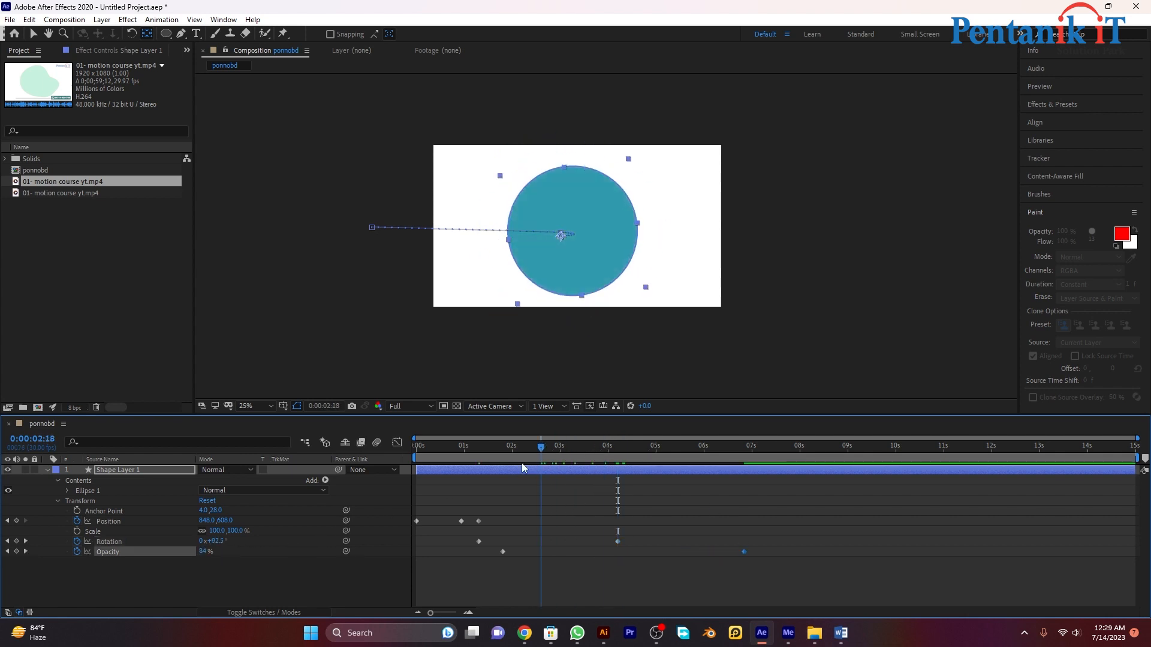
key(space)
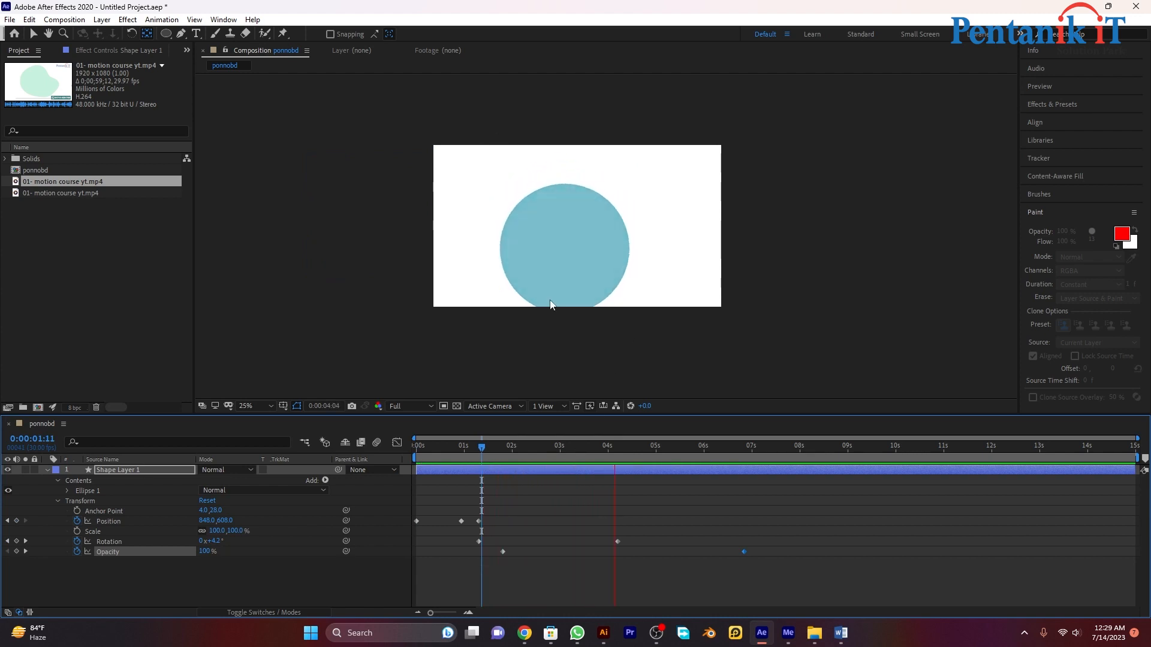
key(space)
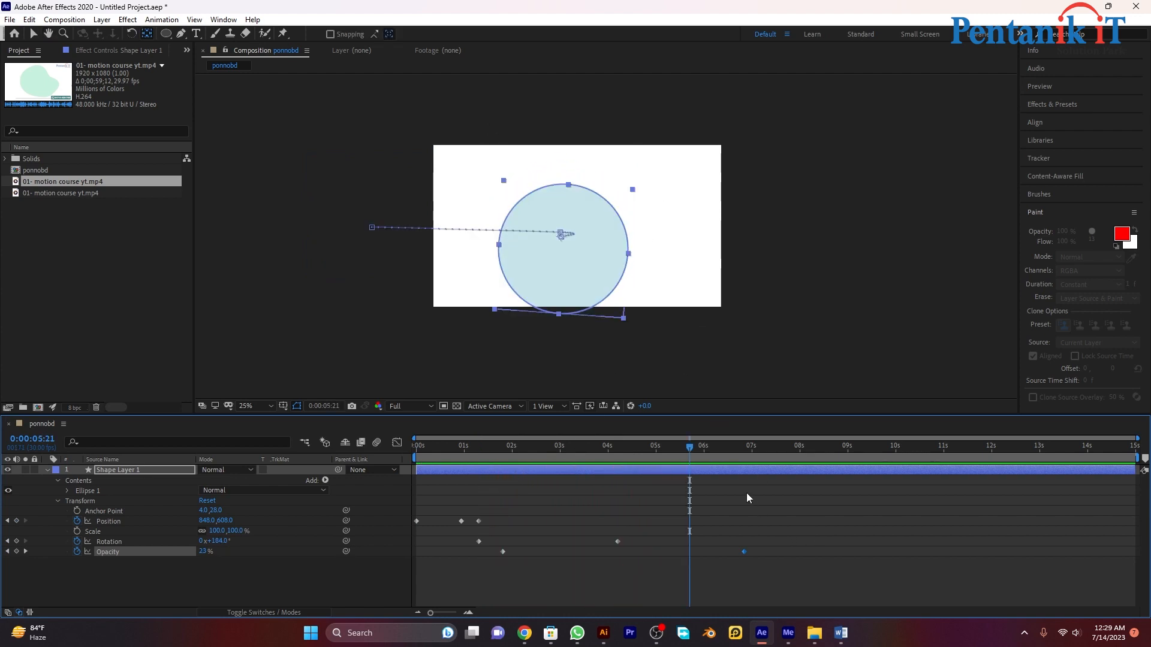
drag(689, 448, 467, 452)
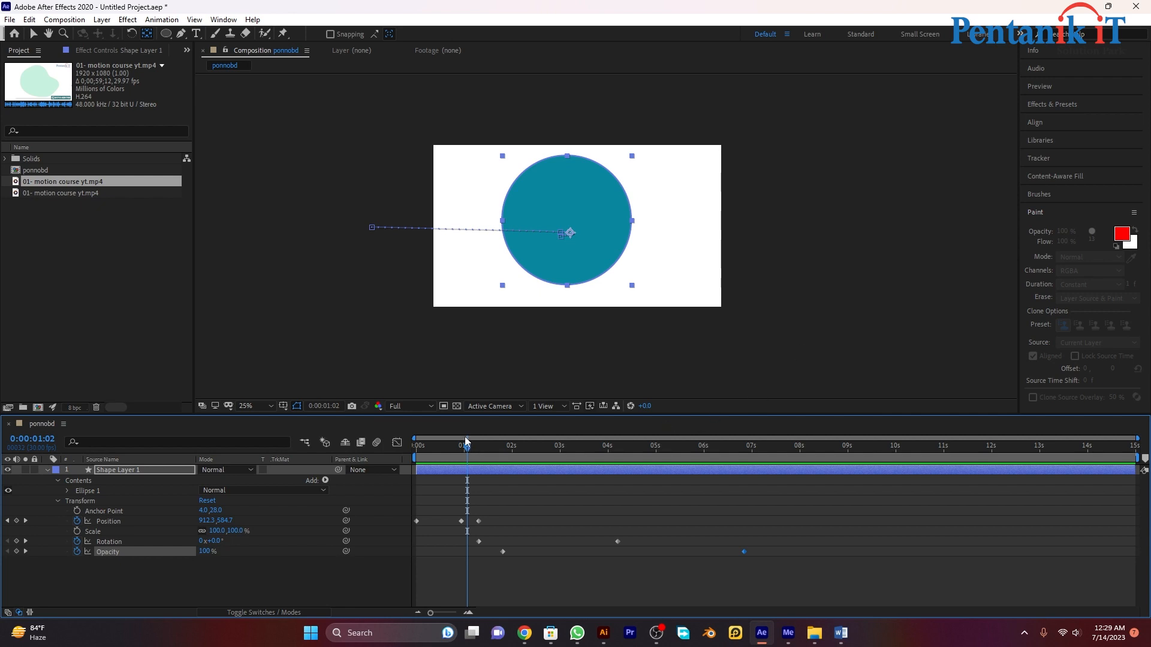
drag(467, 443, 400, 509)
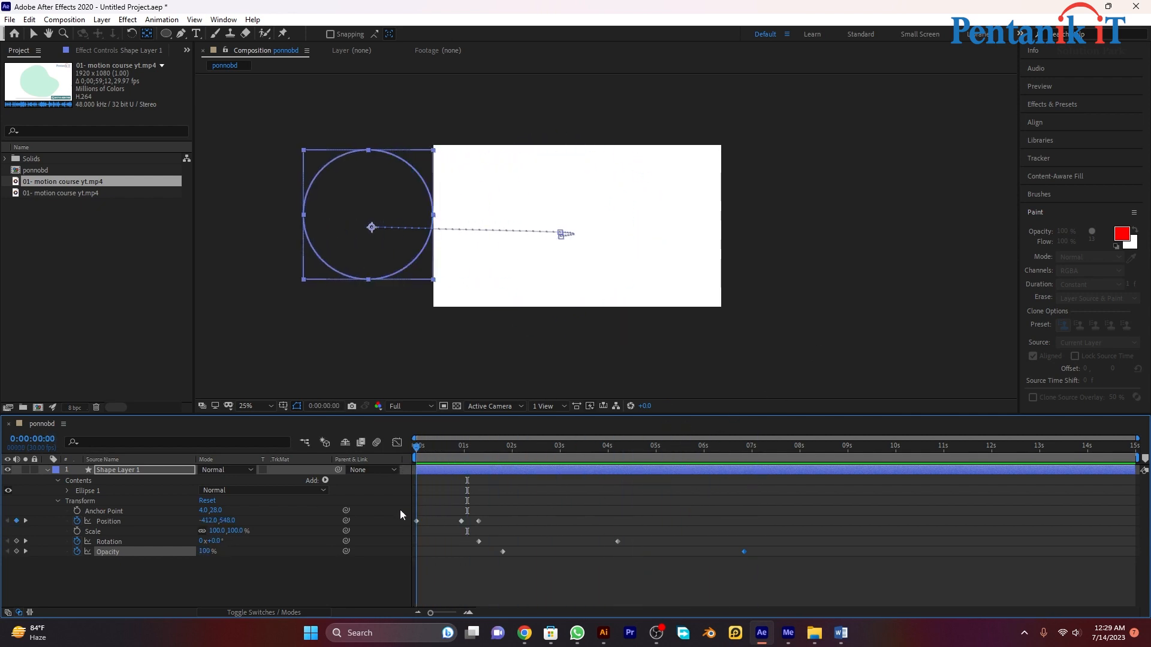